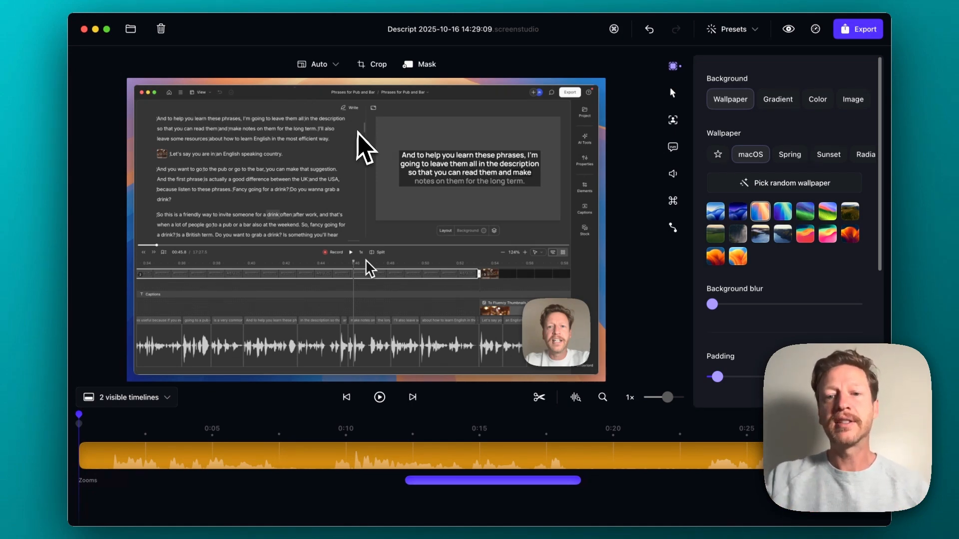
# Step: Move the camera overlay to the recording's bottom-right corner and slightly adjust its size
pyautogui.click(673, 120)
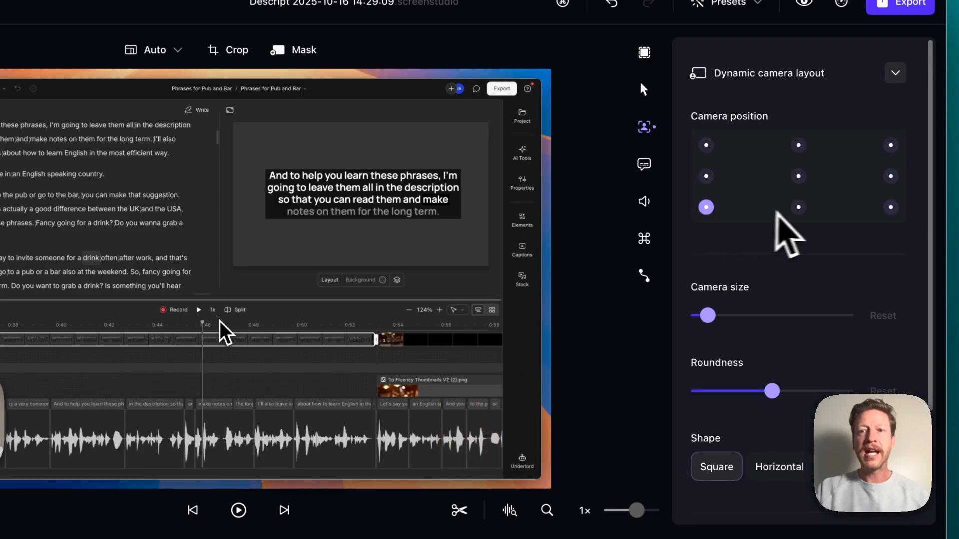
pyautogui.click(784, 177)
pyautogui.click(891, 206)
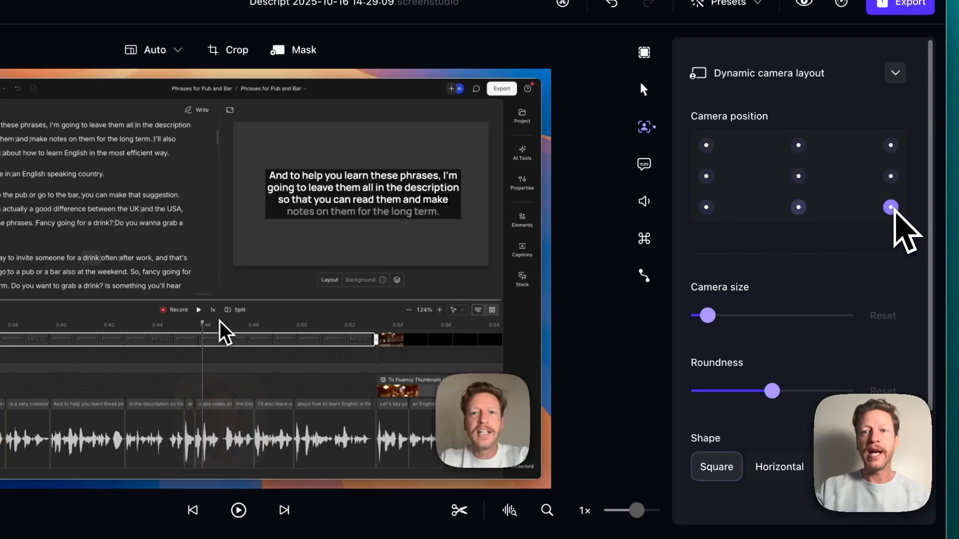
pyautogui.moveTo(710, 318)
pyautogui.moveTo(710, 318)
pyautogui.mouseDown()
pyautogui.moveTo(779, 320)
pyautogui.moveTo(706, 319)
pyautogui.mouseUp()
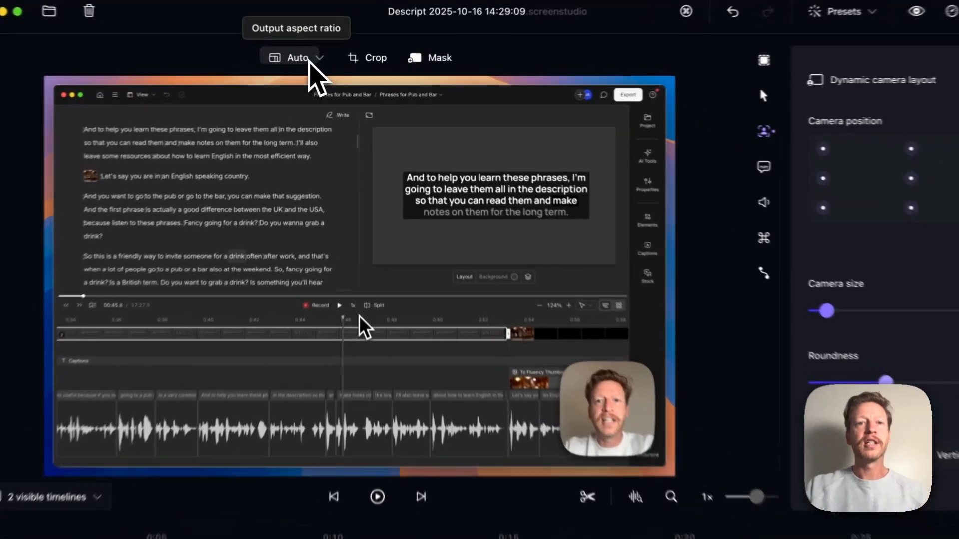
# Step: Try the Wide 16:9 and Vertical 9:16 output aspect ratios on the recording
pyautogui.click(325, 64)
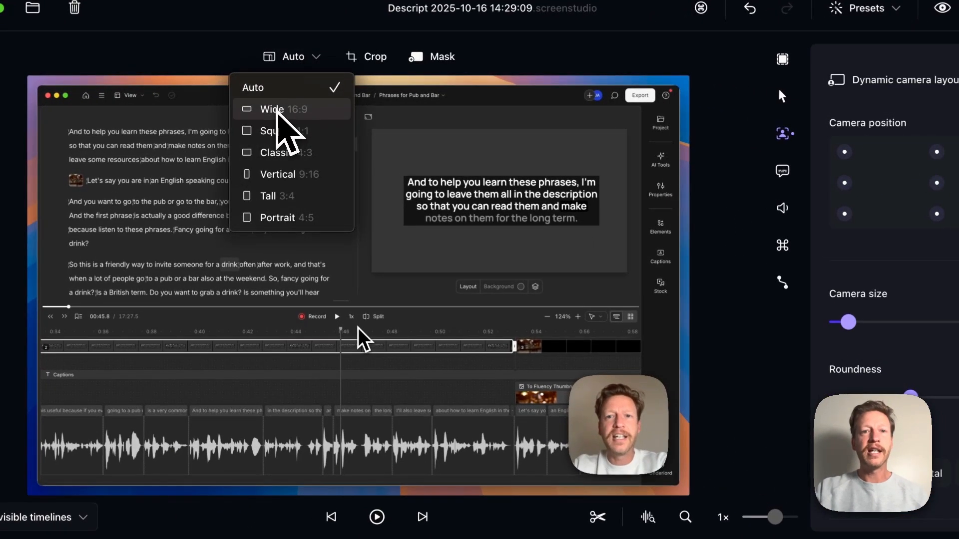
pyautogui.click(329, 111)
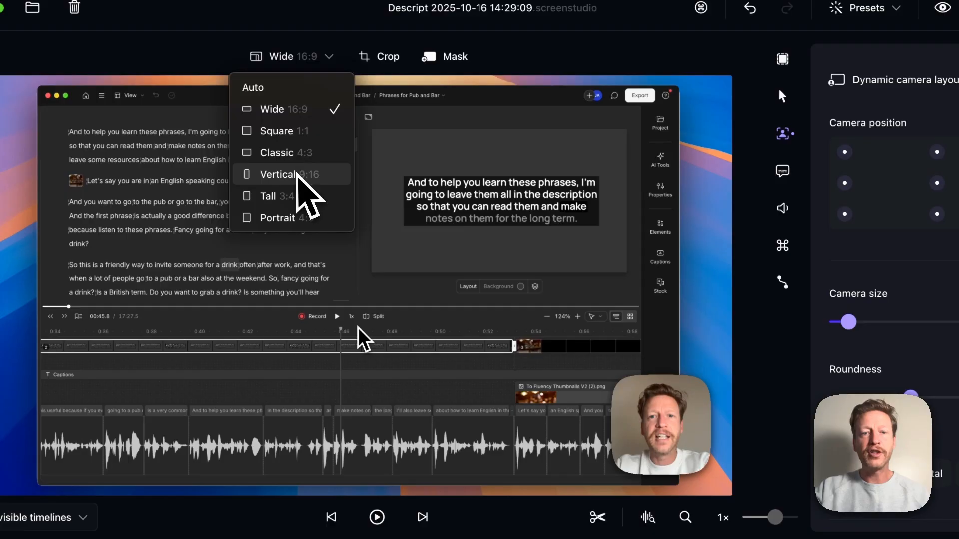
pyautogui.click(297, 175)
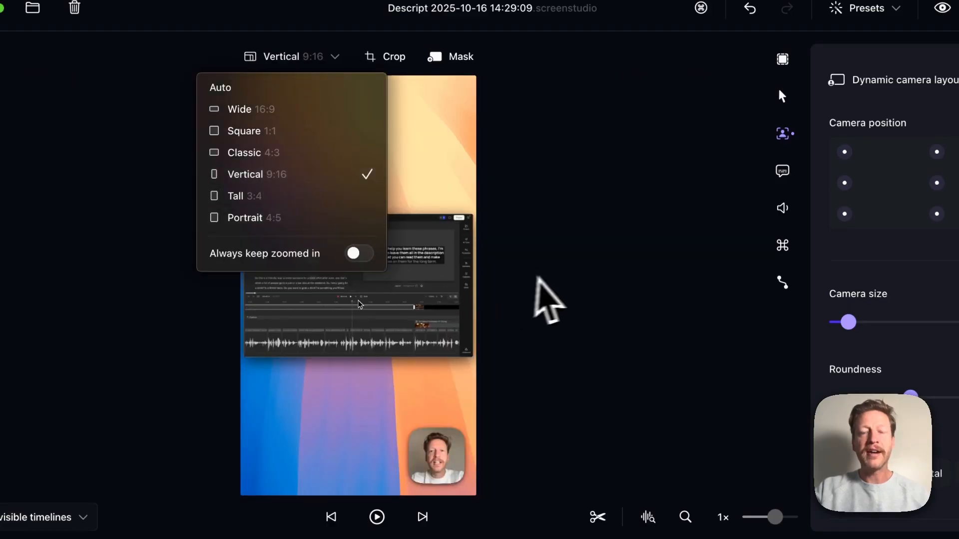
pyautogui.click(548, 307)
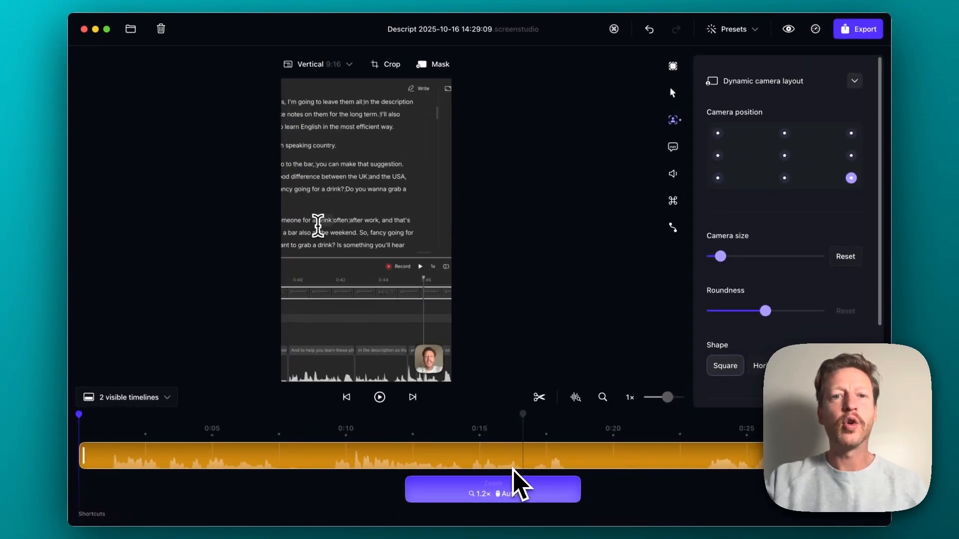
# Step: Set the recording's output aspect ratio to Wide 16:9
pyautogui.click(314, 64)
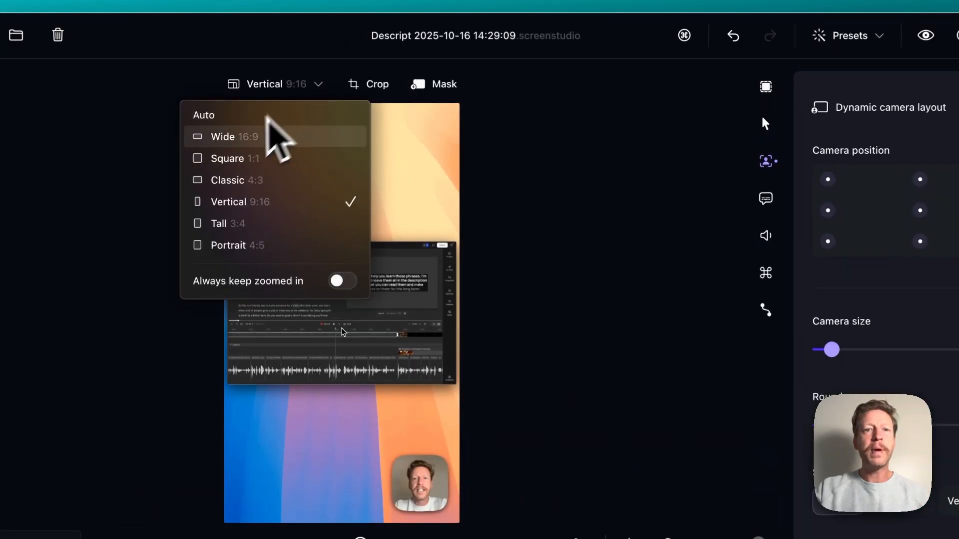
pyautogui.click(296, 105)
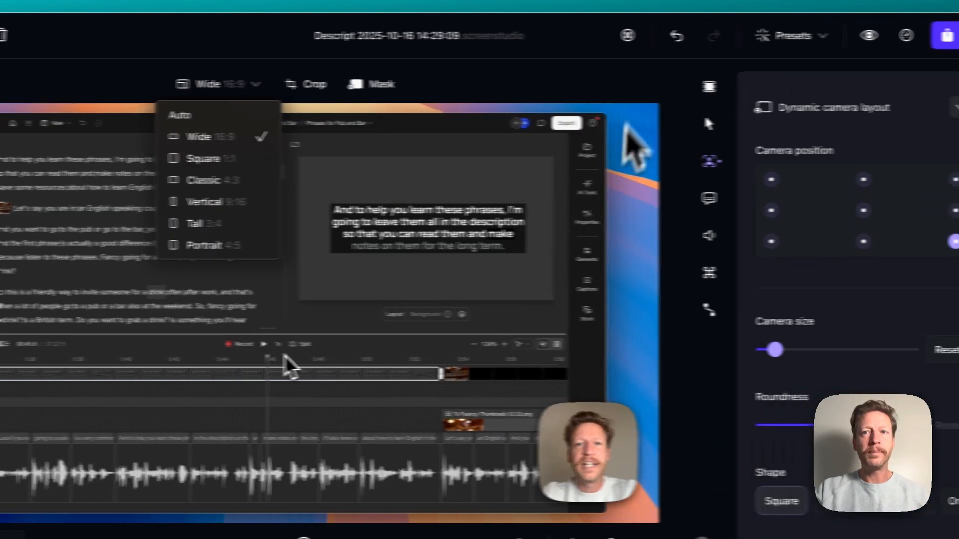
pyautogui.click(730, 96)
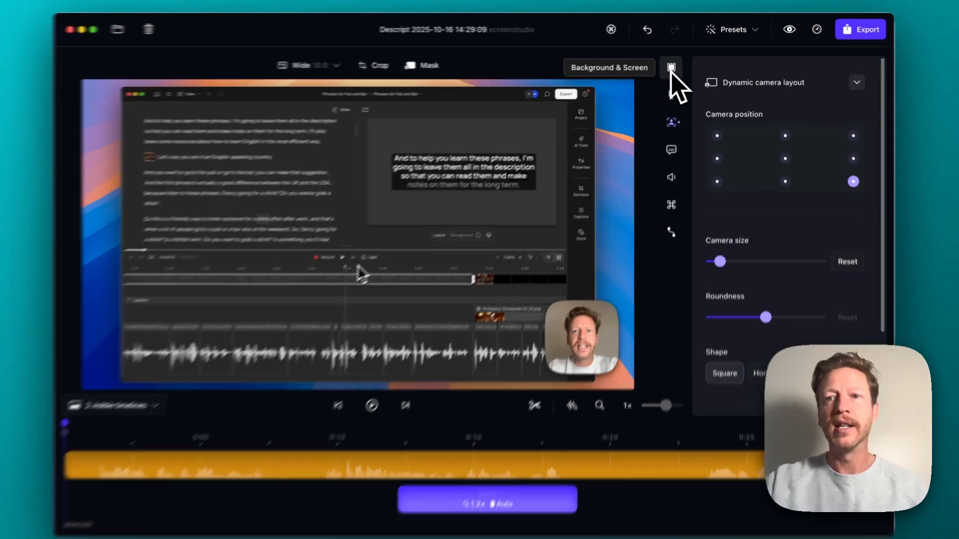
# Step: Apply the orange-and-pink wallpaper from the Energy collection as the recording's background
pyautogui.click(673, 67)
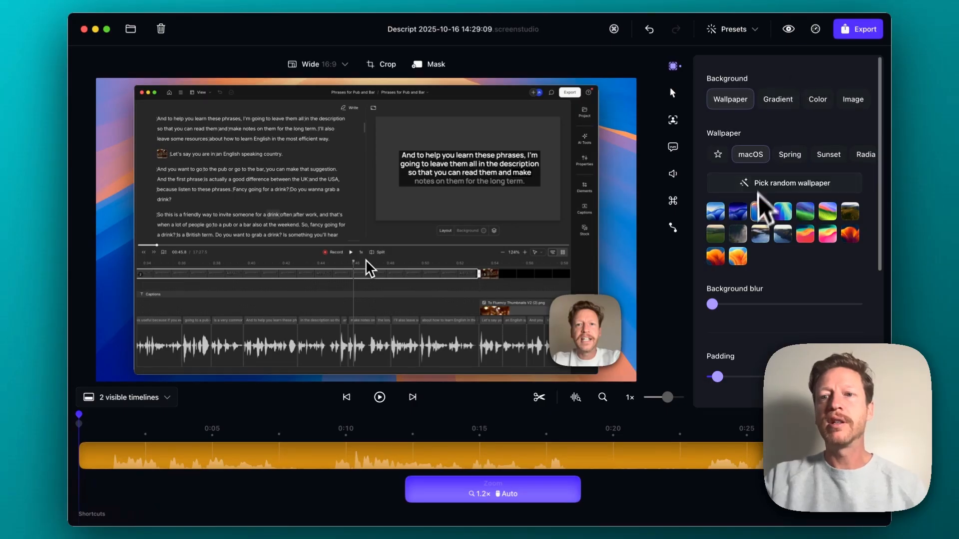
pyautogui.hscroll(5, 837, 161)
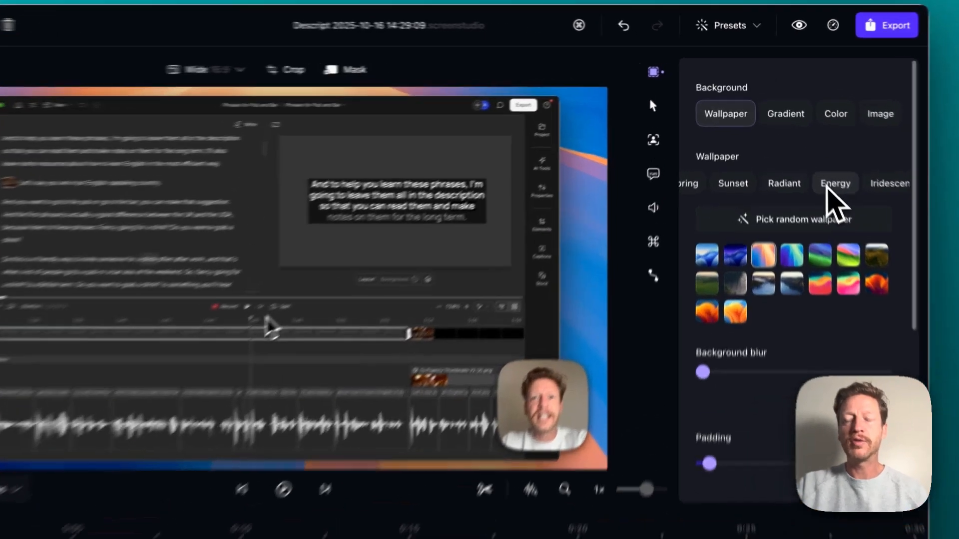
pyautogui.click(833, 185)
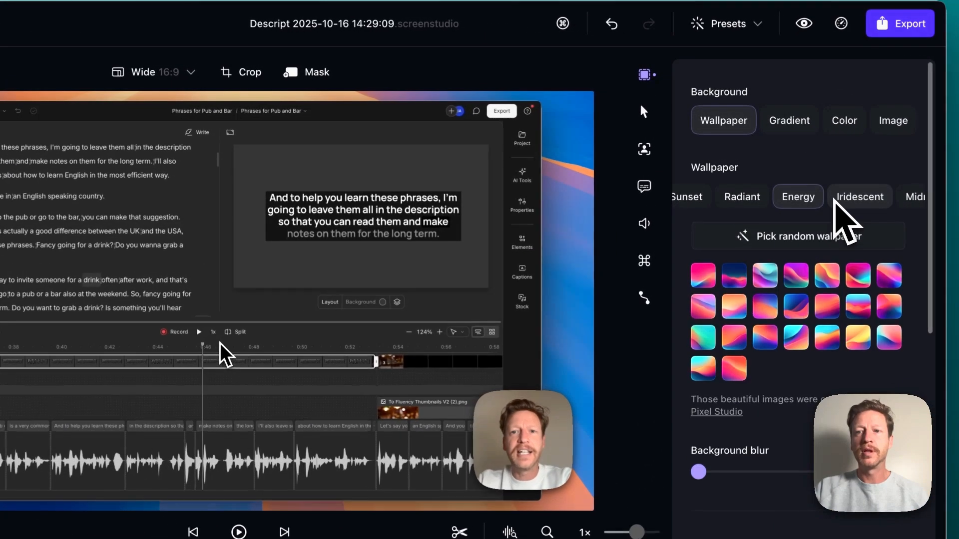
pyautogui.click(818, 260)
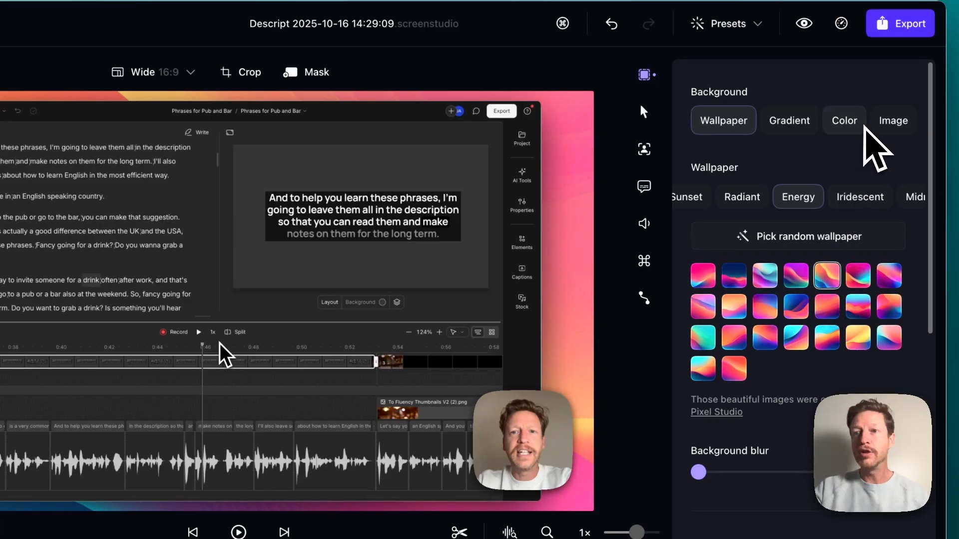
# Step: Try the solid color background #3F37C9, and switch to the teal gradient from #05B8C2 to #00474D
pyautogui.click(852, 129)
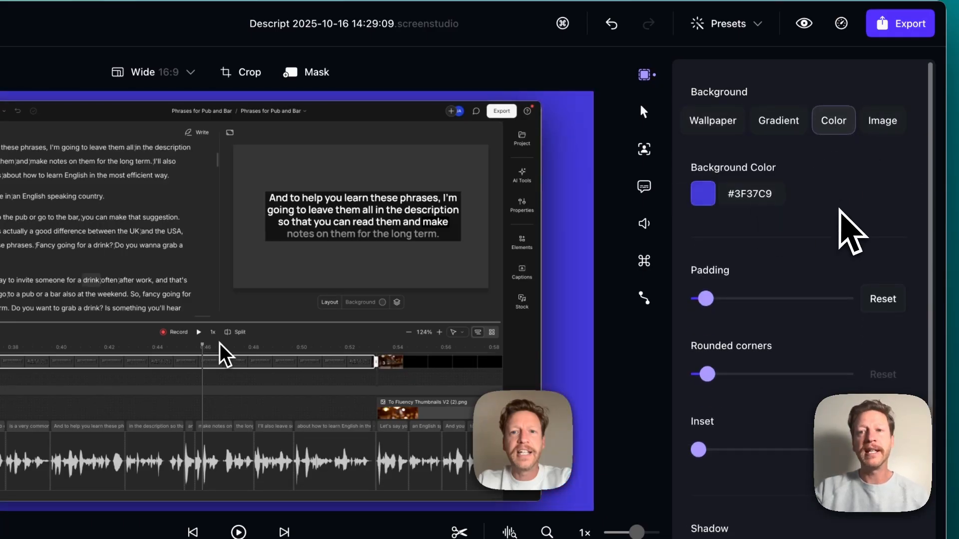
pyautogui.click(781, 128)
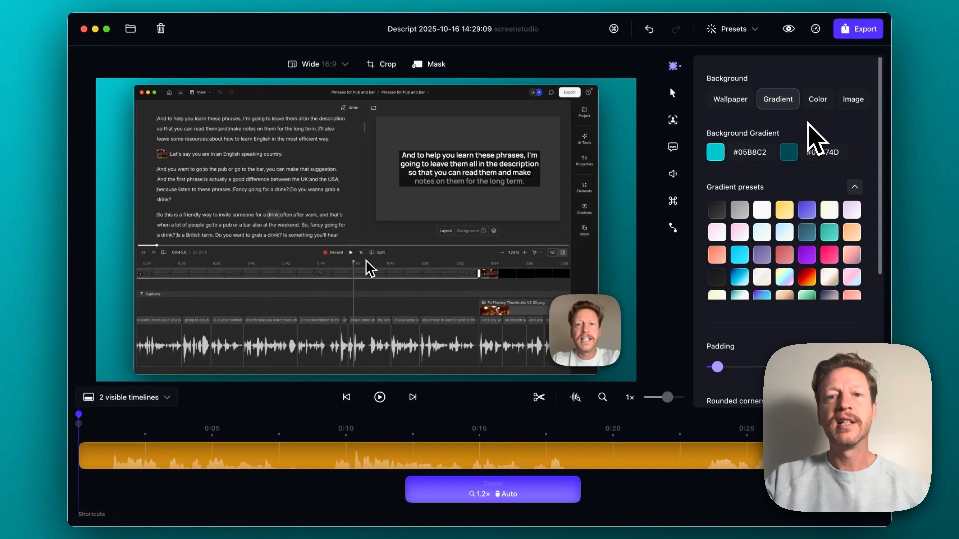
# Step: Try a green wallpaper from the Spring collection and return to the teal gradient background
pyautogui.click(730, 98)
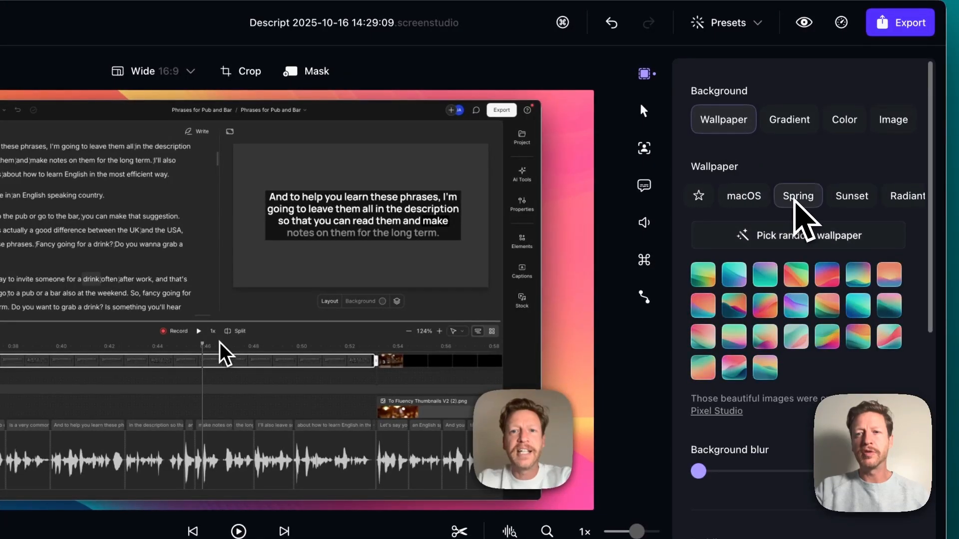
pyautogui.click(798, 279)
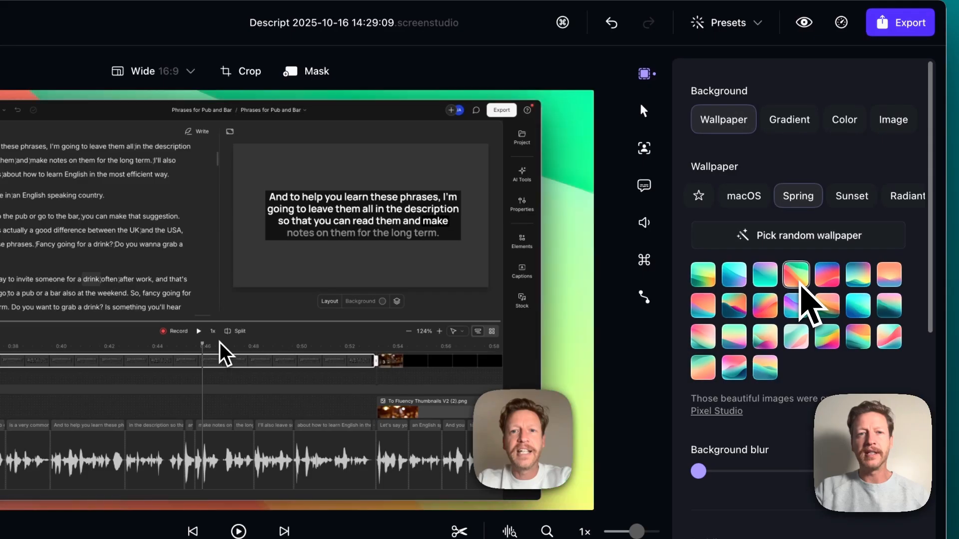
pyautogui.click(797, 122)
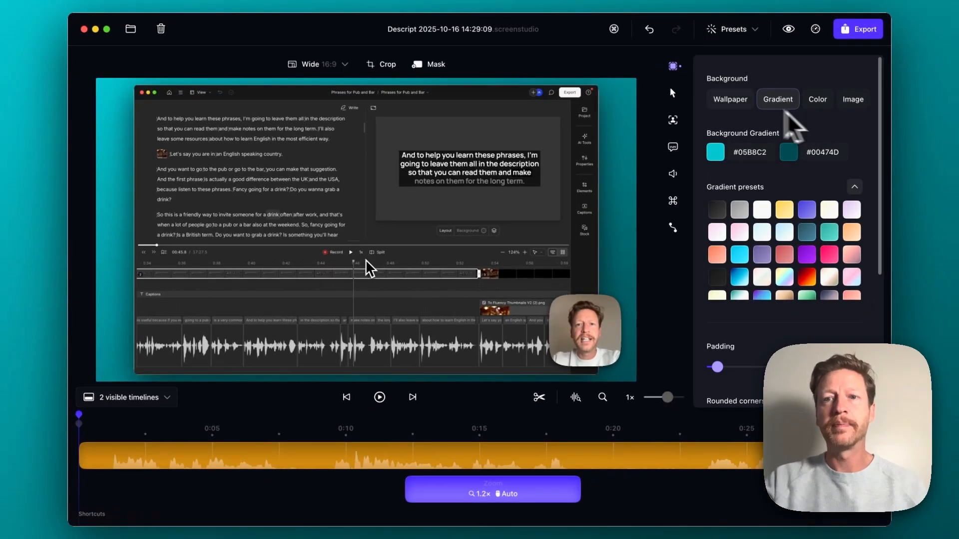
# Step: Try the mouse-shaped cursor style, and choose the second arrow style for the recording's cursor
pyautogui.click(672, 93)
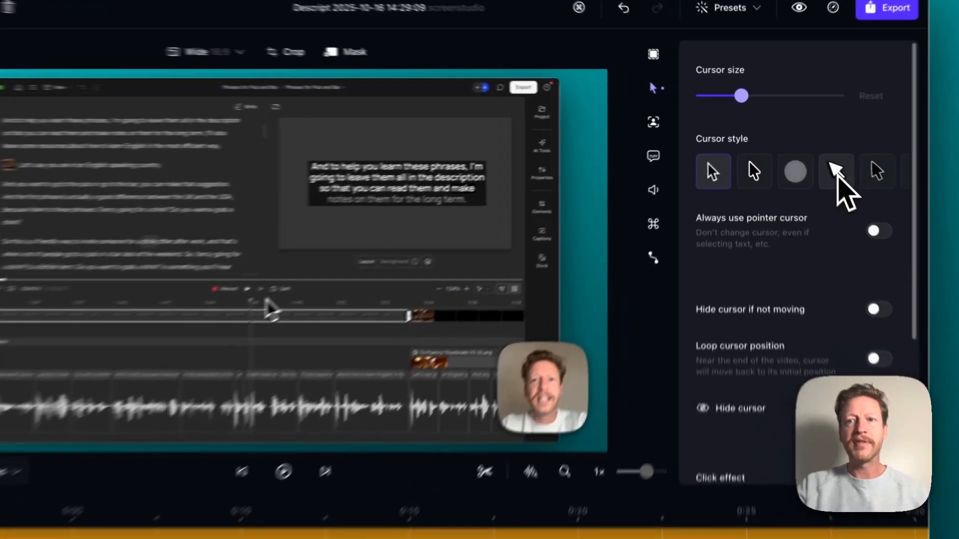
pyautogui.click(817, 160)
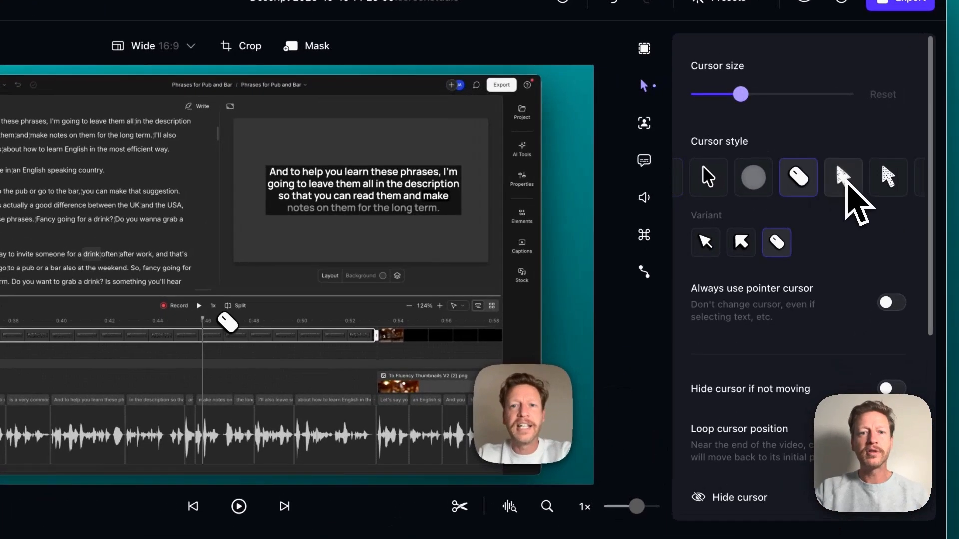
pyautogui.click(712, 180)
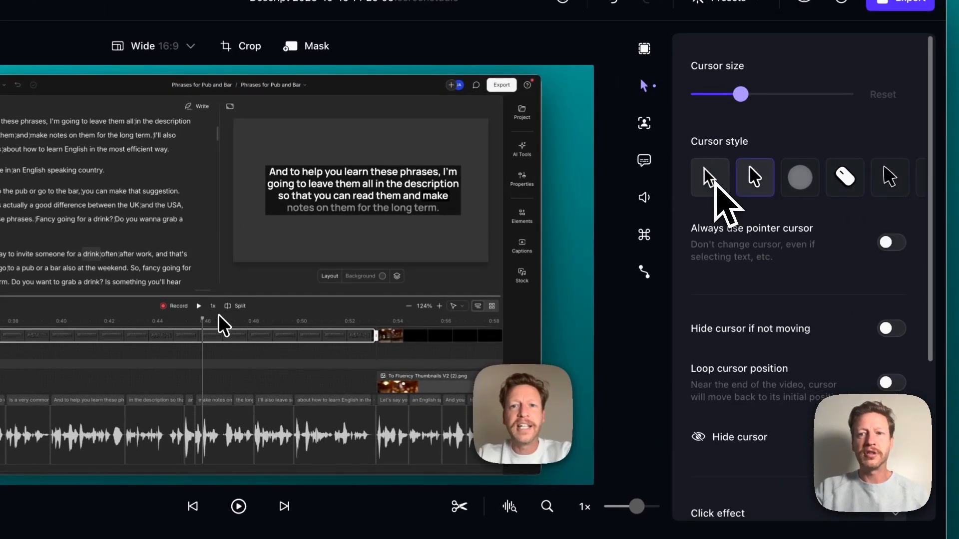
pyautogui.scroll(-5, 788, 239)
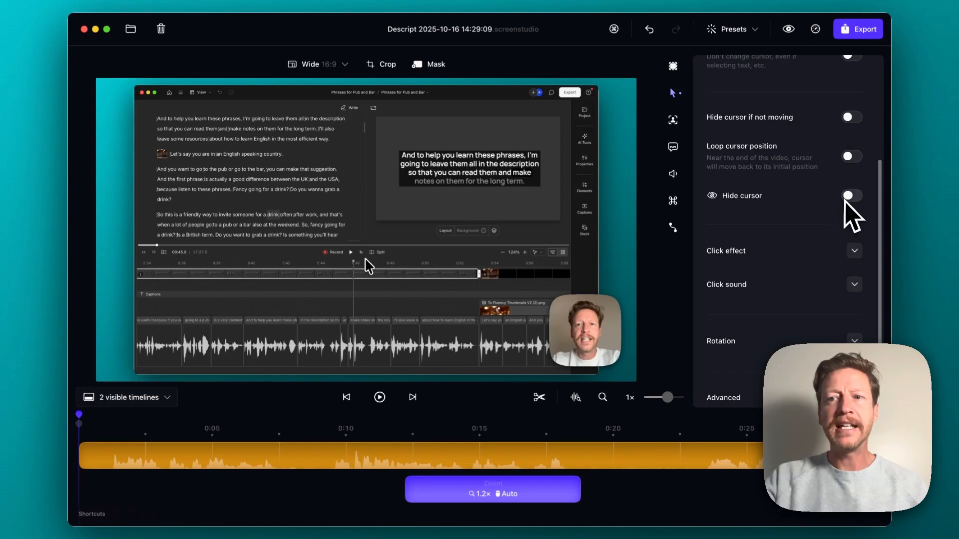
pyautogui.scroll(-1, 818, 249)
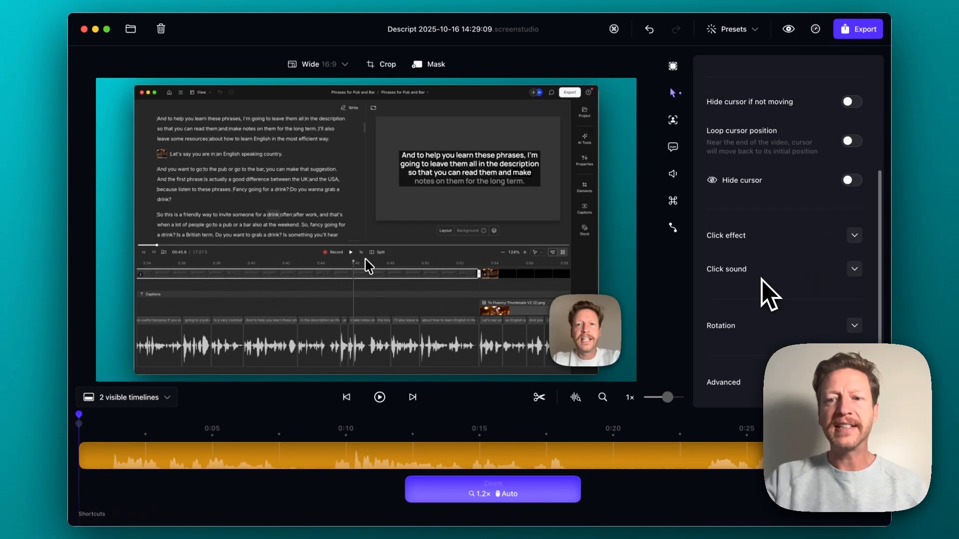
pyautogui.scroll(4, 757, 278)
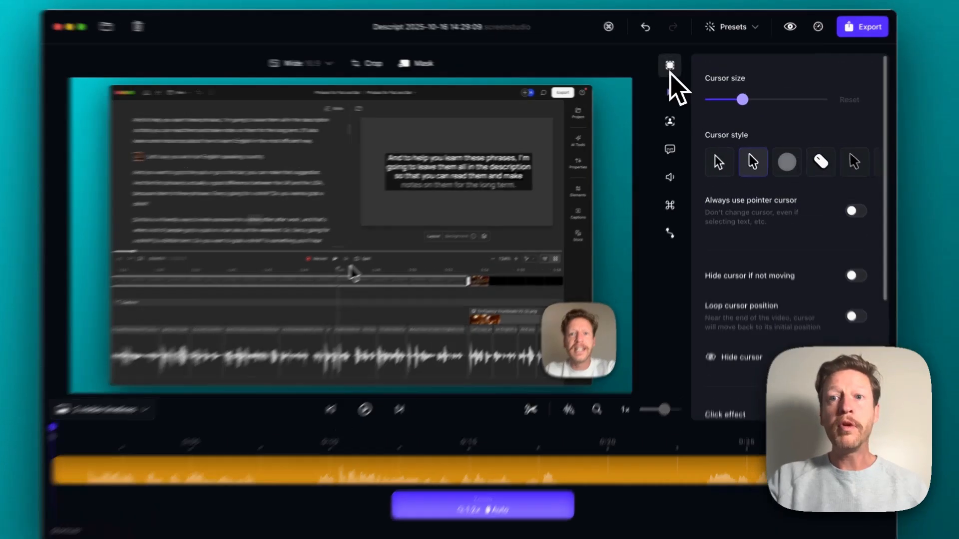
# Step: Slightly increase the background padding around the screen recording
pyautogui.click(672, 66)
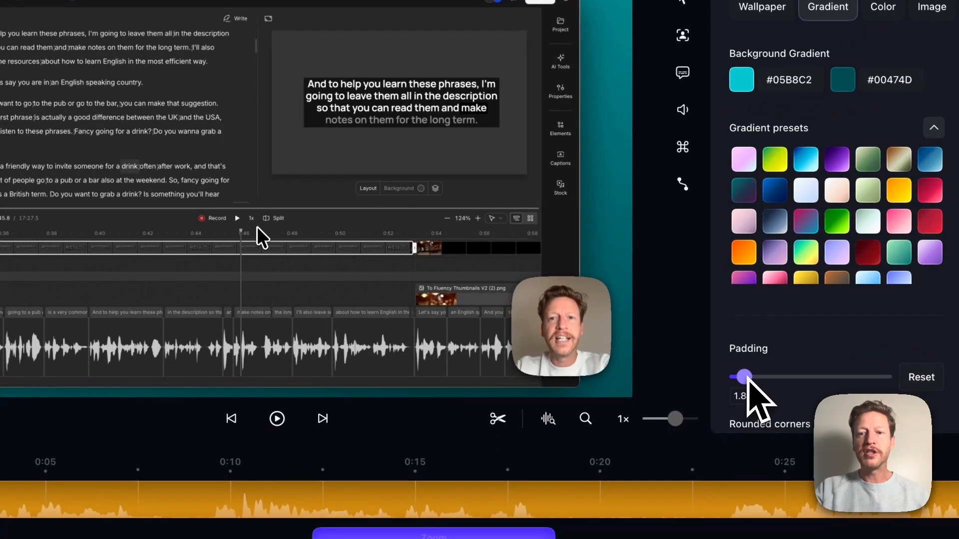
pyautogui.moveTo(706, 474); pyautogui.dragTo(747, 474)
pyautogui.moveTo(787, 378); pyautogui.dragTo(747, 378)
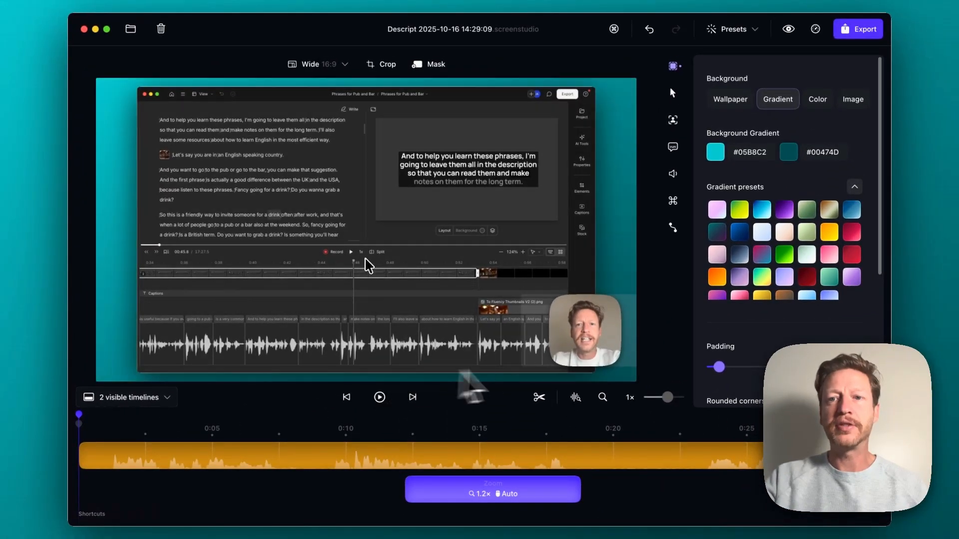
# Step: Expand the dynamic camera layout options and set the camera size to 37%
pyautogui.click(675, 121)
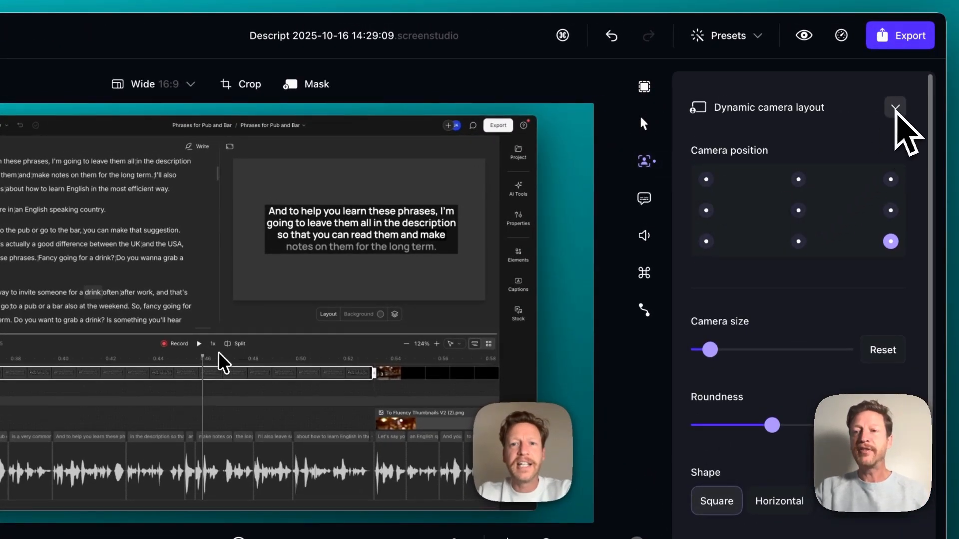
pyautogui.click(895, 108)
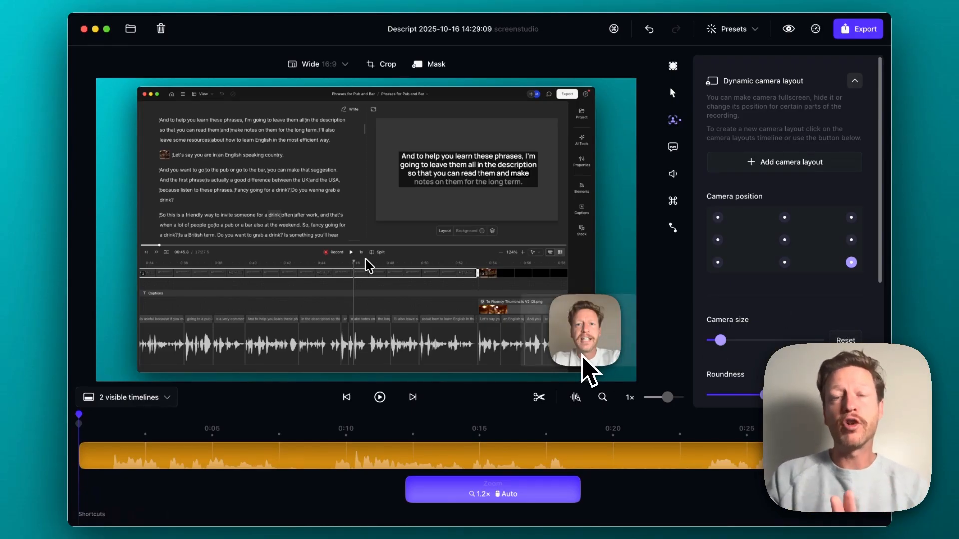
pyautogui.scroll(-5, 796, 214)
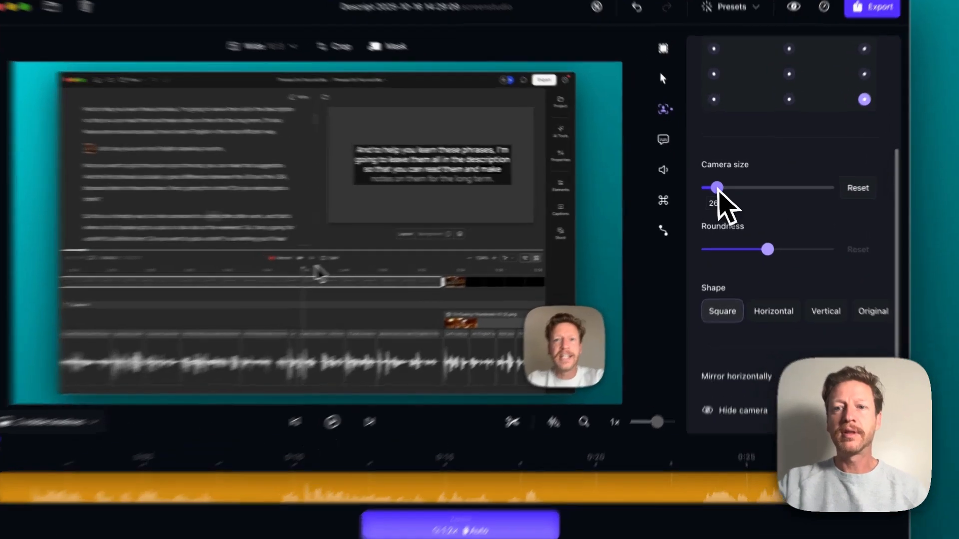
pyautogui.moveTo(720, 192)
pyautogui.moveTo(709, 189); pyautogui.dragTo(726, 189)
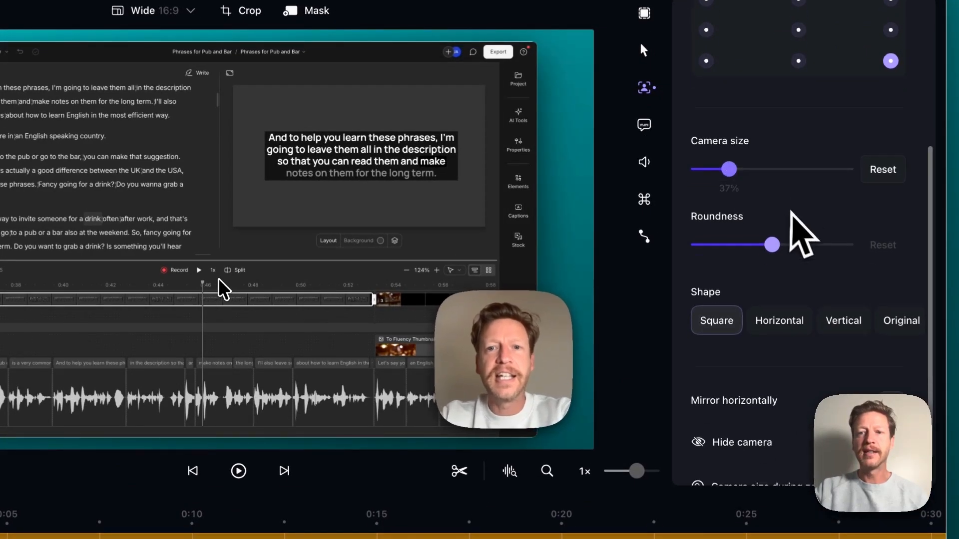
# Step: Try the Horizontal, Vertical and Original camera shapes and return to Square
pyautogui.scroll(-2, 799, 231)
pyautogui.click(780, 289)
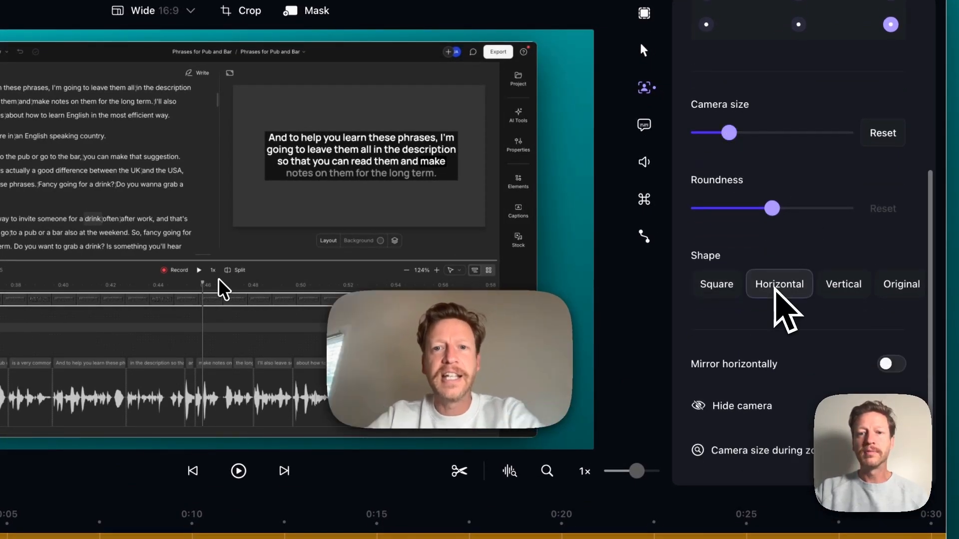
pyautogui.click(856, 284)
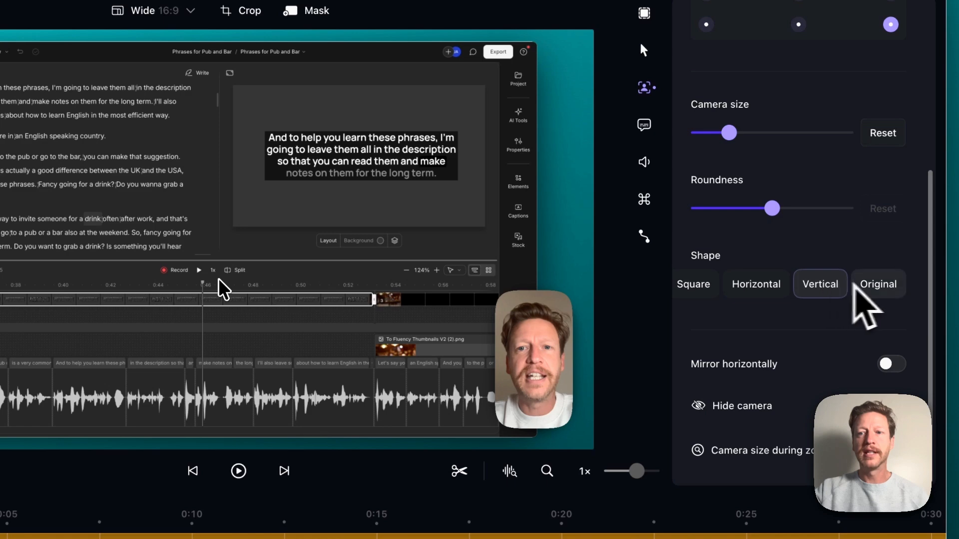
pyautogui.click(880, 285)
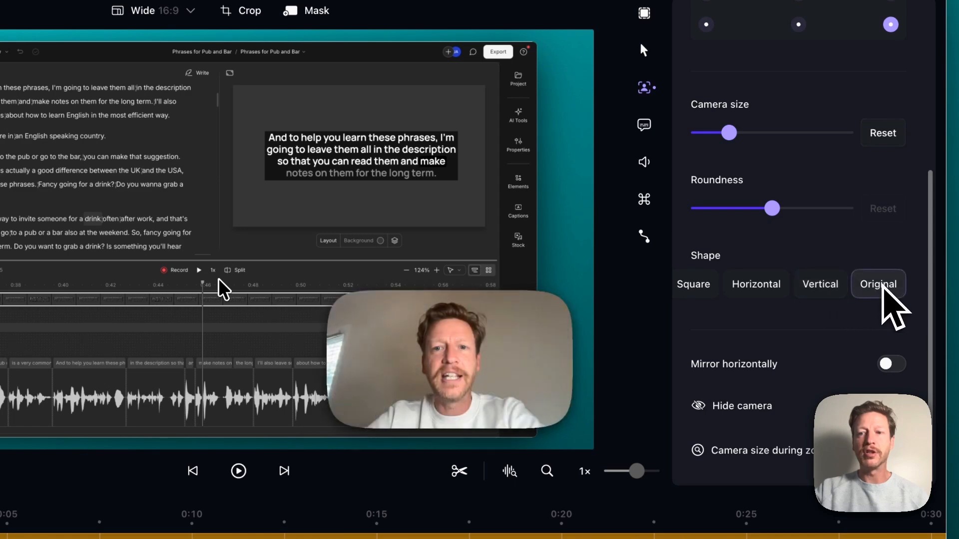
pyautogui.click(703, 290)
# Step: Reduce the roundness of the square camera overlay's corners
pyautogui.moveTo(772, 209); pyautogui.dragTo(742, 212)
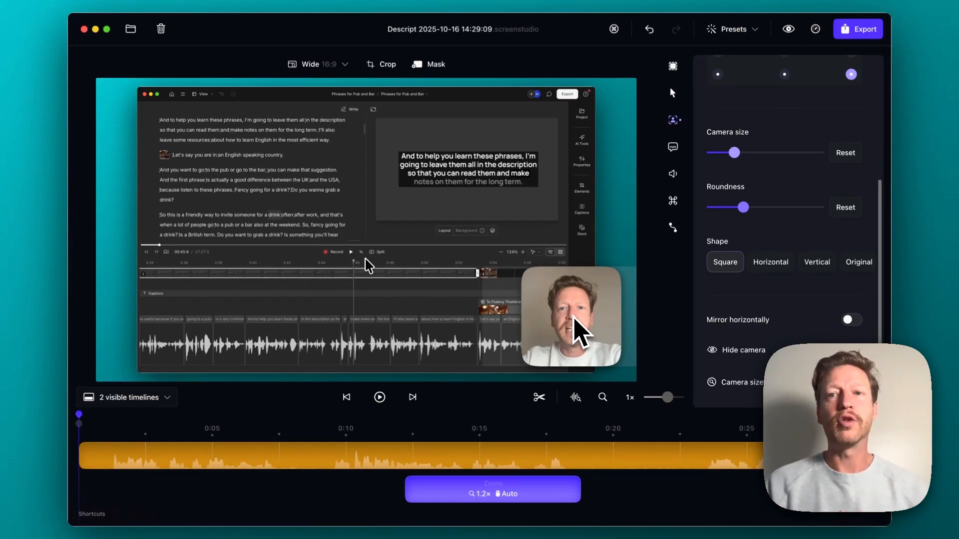
# Step: Open the transcript settings, then cut out and delete a section of about 2 seconds from the clip near 0:08
pyautogui.click(675, 148)
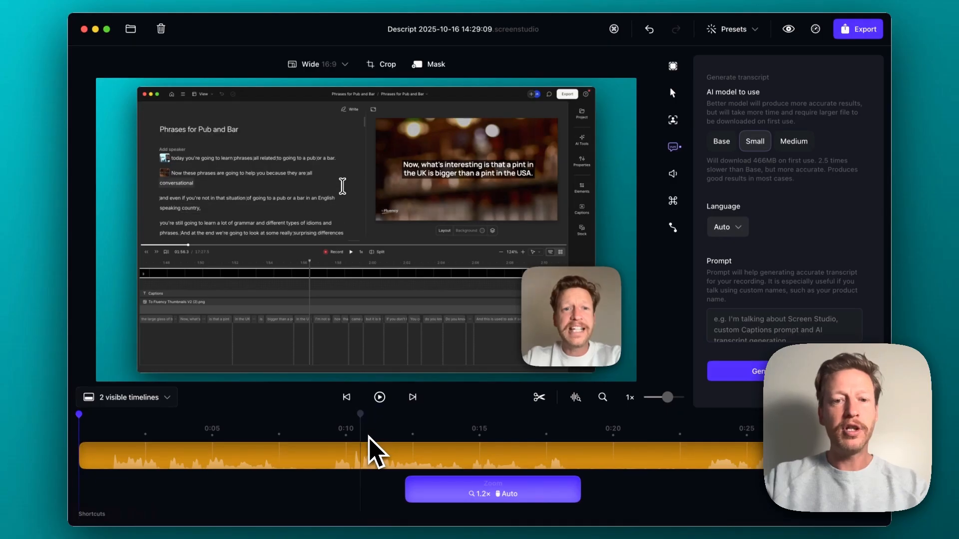
pyautogui.press('c')
pyautogui.click(327, 456)
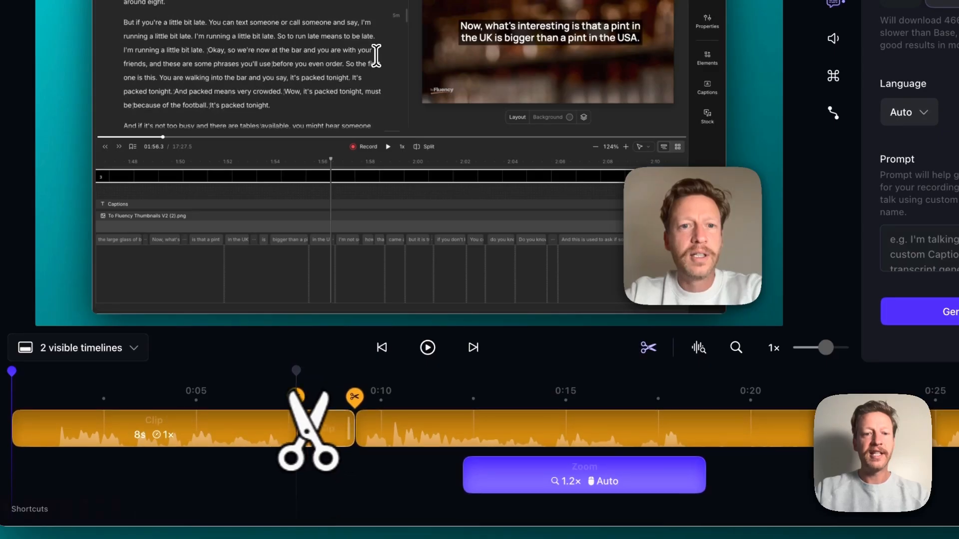
pyautogui.click(322, 430)
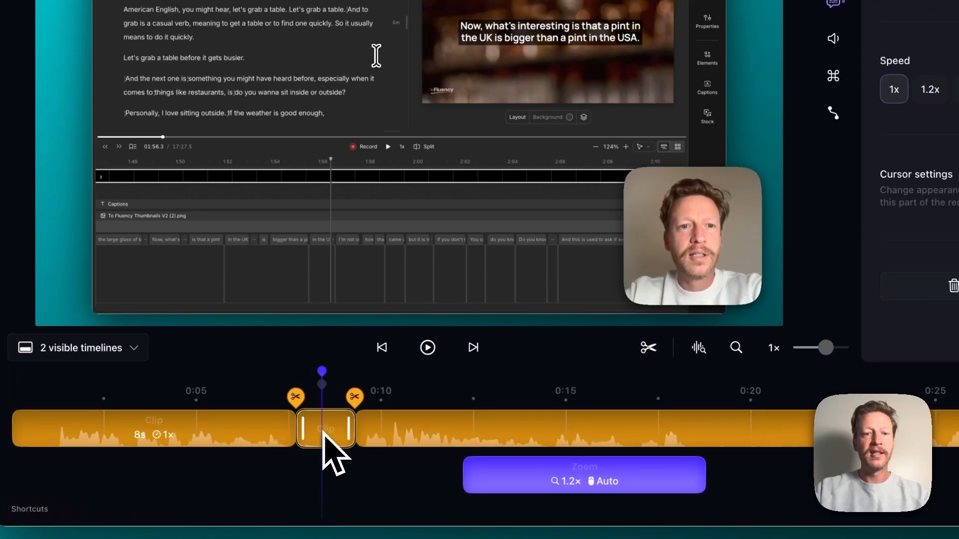
pyautogui.press('BackSpace')
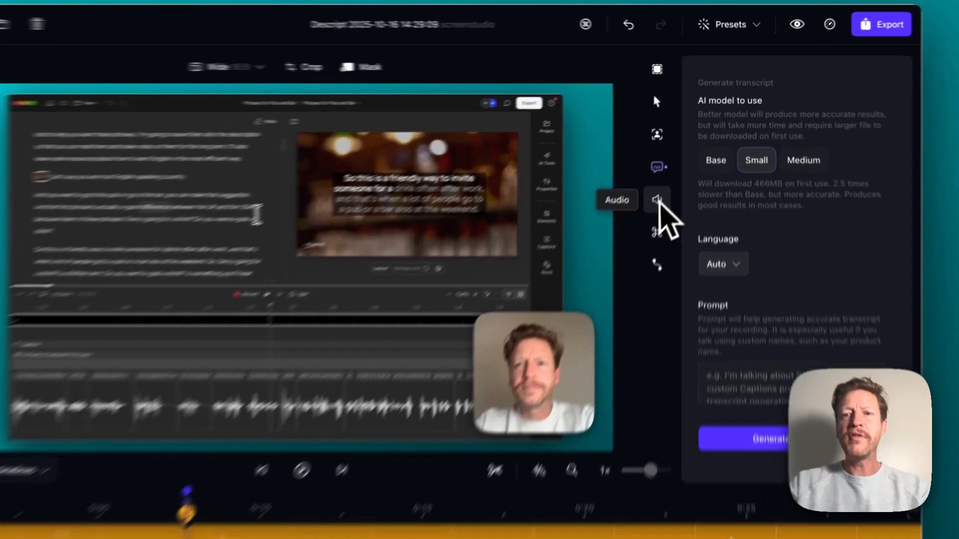
# Step: Choose Sunny Lo-Fi from the Lo-Fi category as the background audio and check its volume setting
pyautogui.click(657, 201)
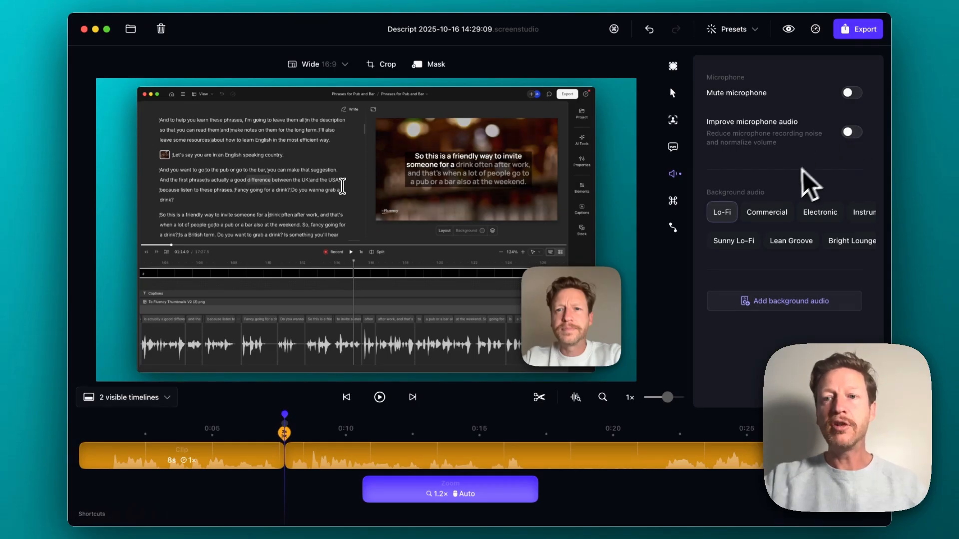
pyautogui.click(750, 212)
pyautogui.click(719, 215)
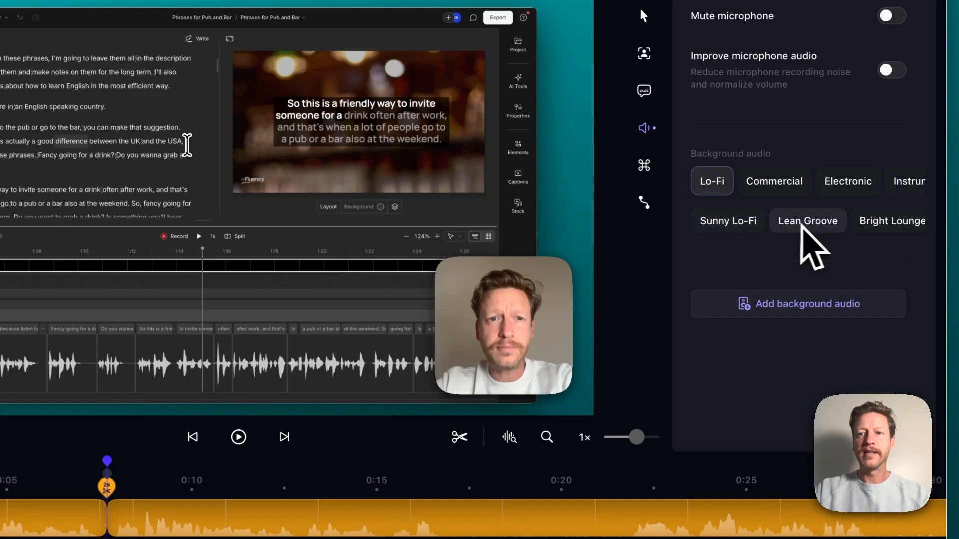
pyautogui.click(731, 223)
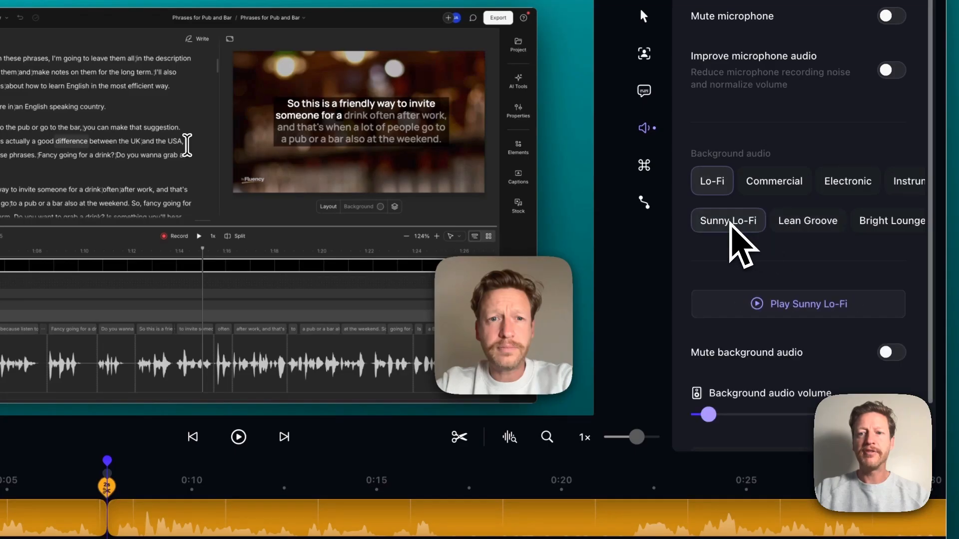
pyautogui.scroll(-2, 714, 350)
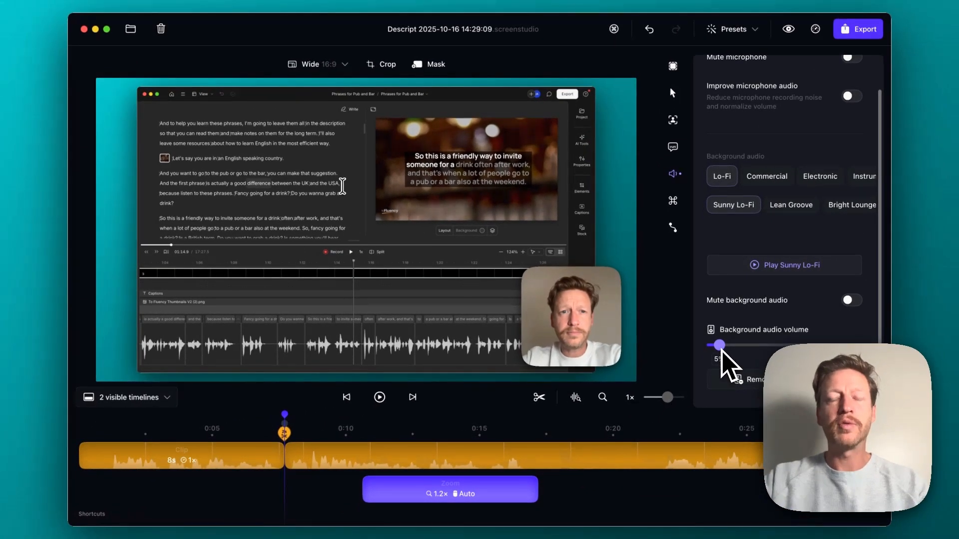
pyautogui.scroll(2, 745, 271)
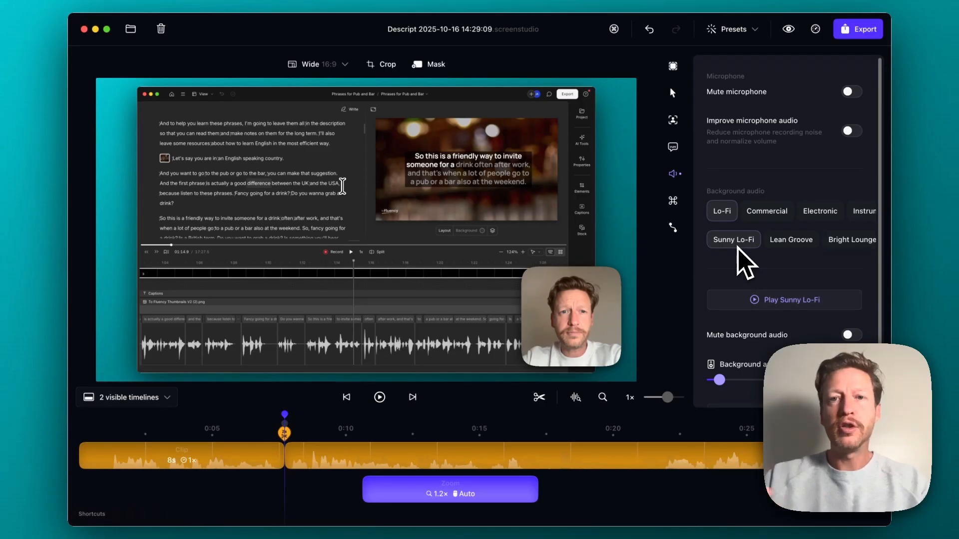
# Step: Look at the shortcut label option and the screen and cursor animation settings
pyautogui.click(673, 200)
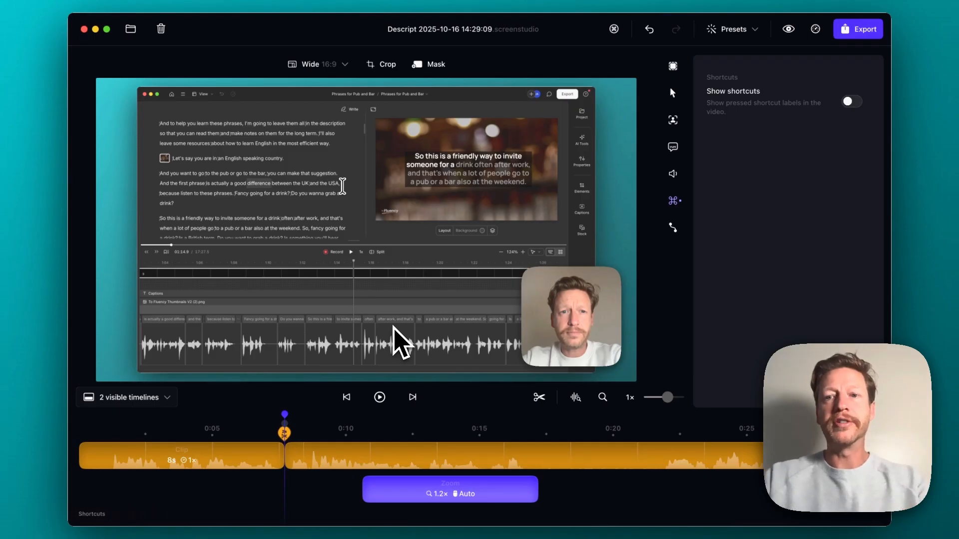
pyautogui.click(673, 227)
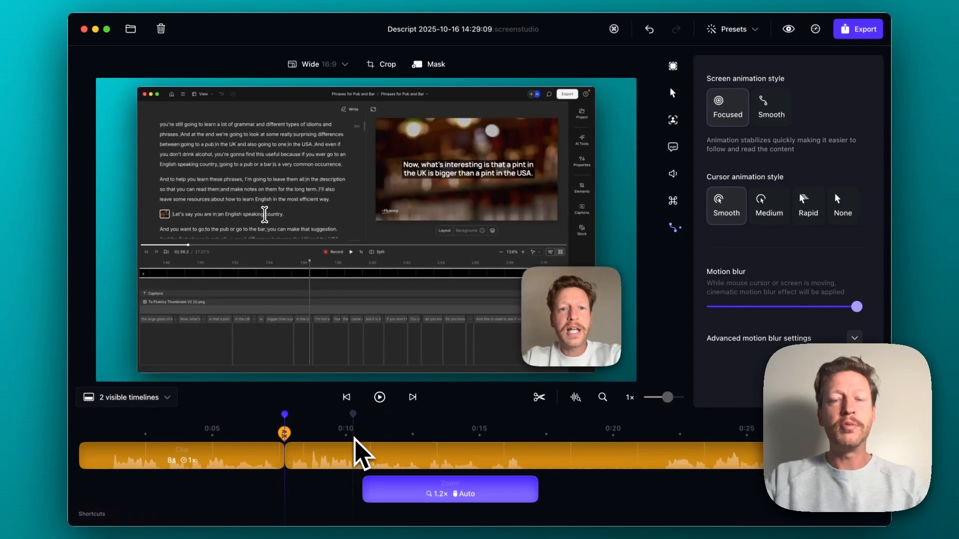
# Step: Set the zoom level of the segment after 0:10 to 2 and play it back from just before its start
pyautogui.click(409, 487)
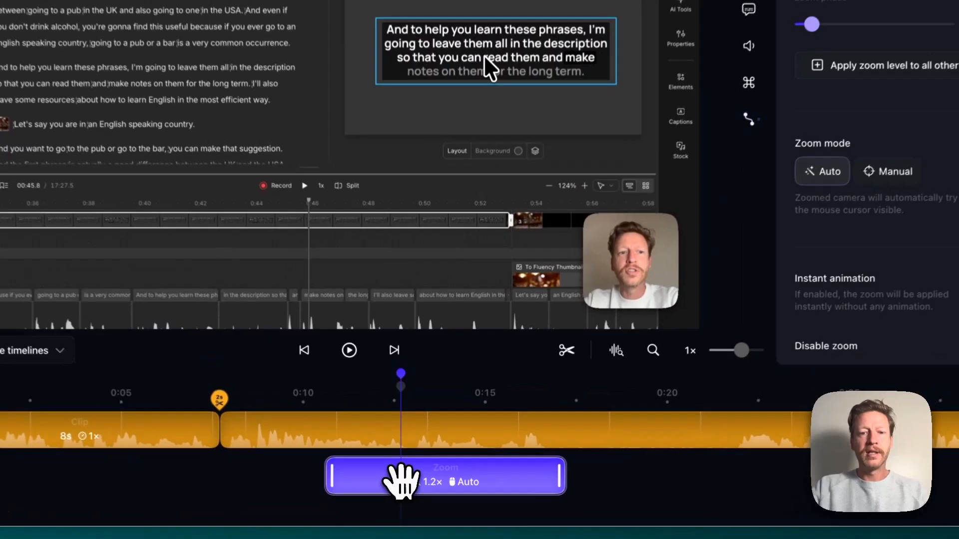
pyautogui.rightClick(408, 487)
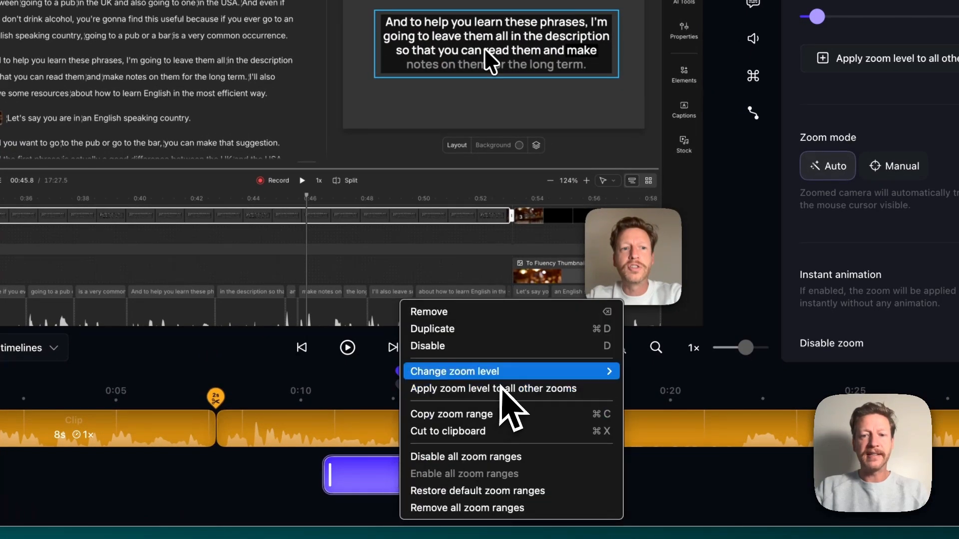
pyautogui.moveTo(505, 371)
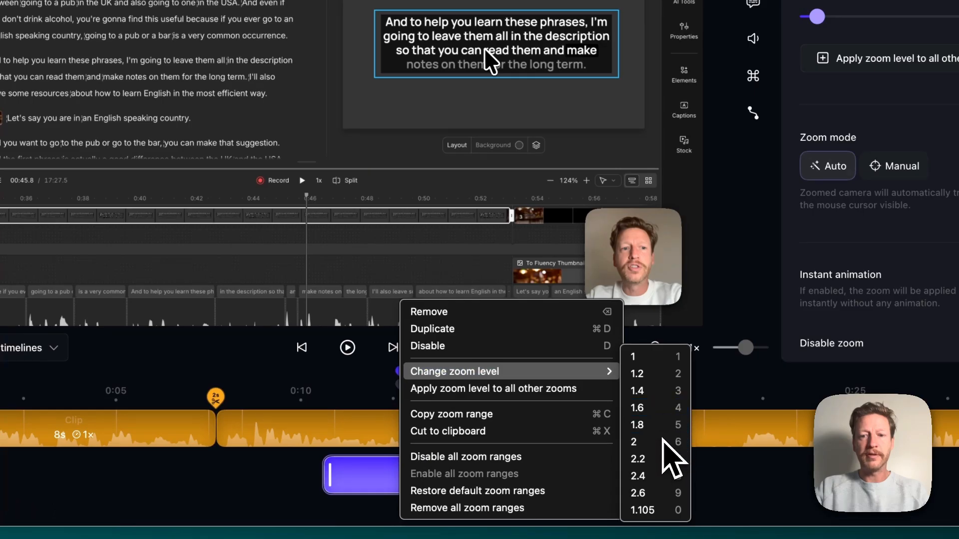
pyautogui.click(649, 441)
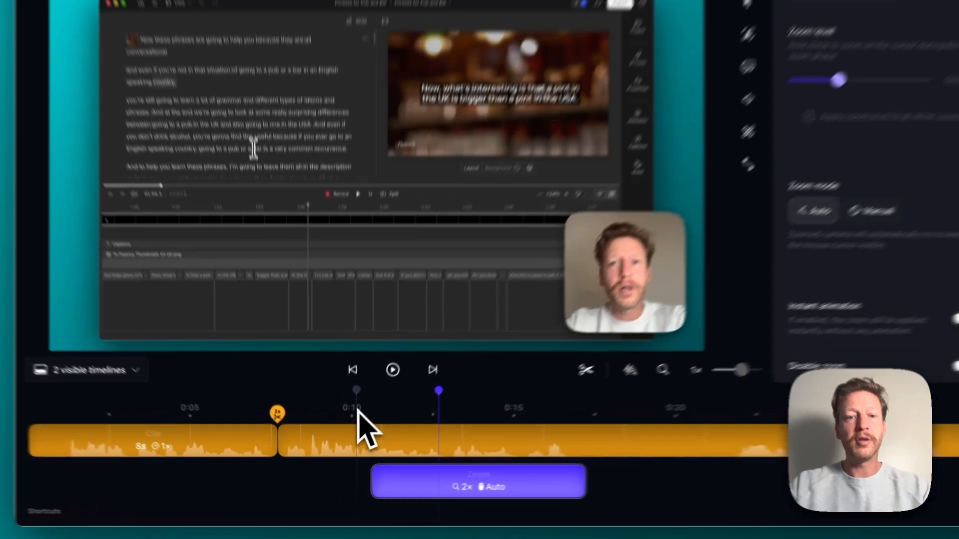
pyautogui.click(350, 429)
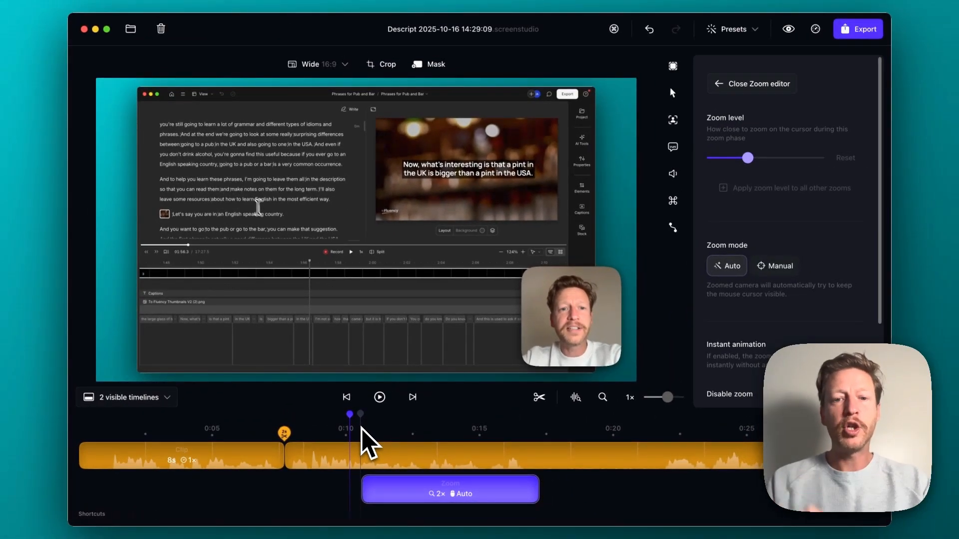
pyautogui.press('space')
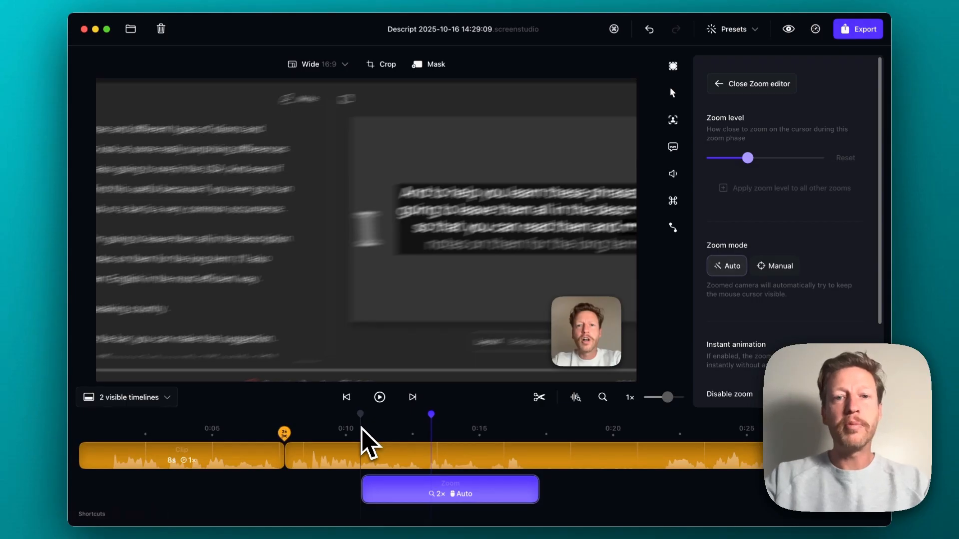
pyautogui.click(361, 428)
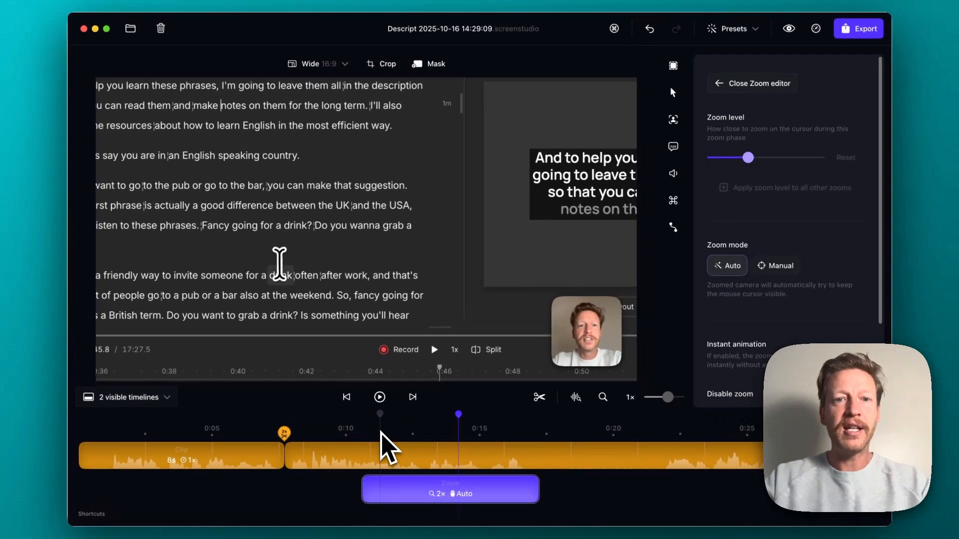
# Step: Set the same zoom segment's level to 1.2 and preview the animation from just after 0:10
pyautogui.moveTo(417, 489)
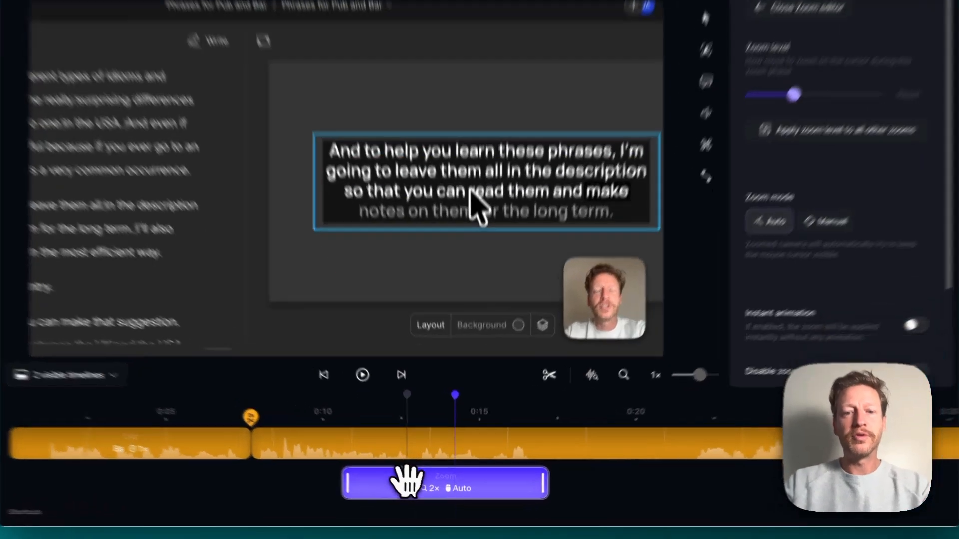
pyautogui.rightClick(407, 482)
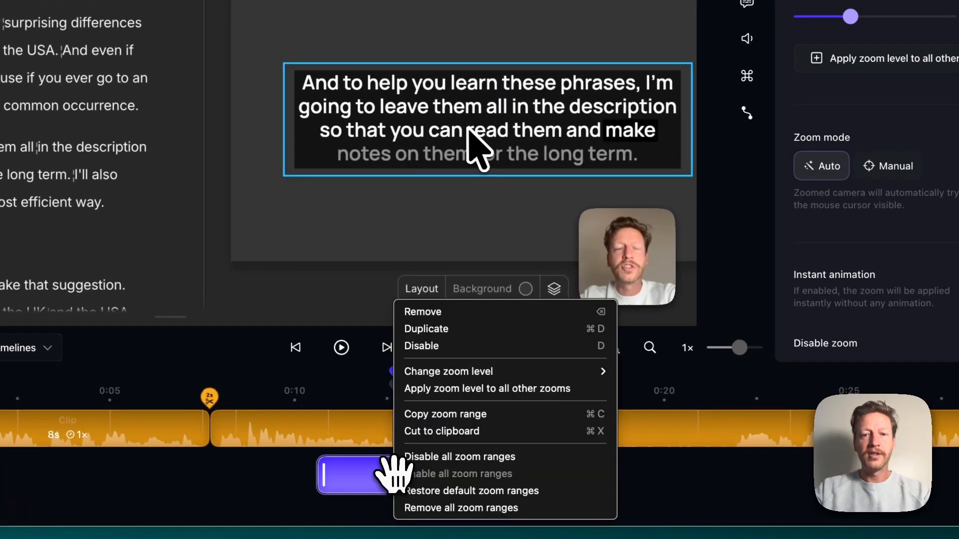
pyautogui.moveTo(569, 371)
pyautogui.click(652, 373)
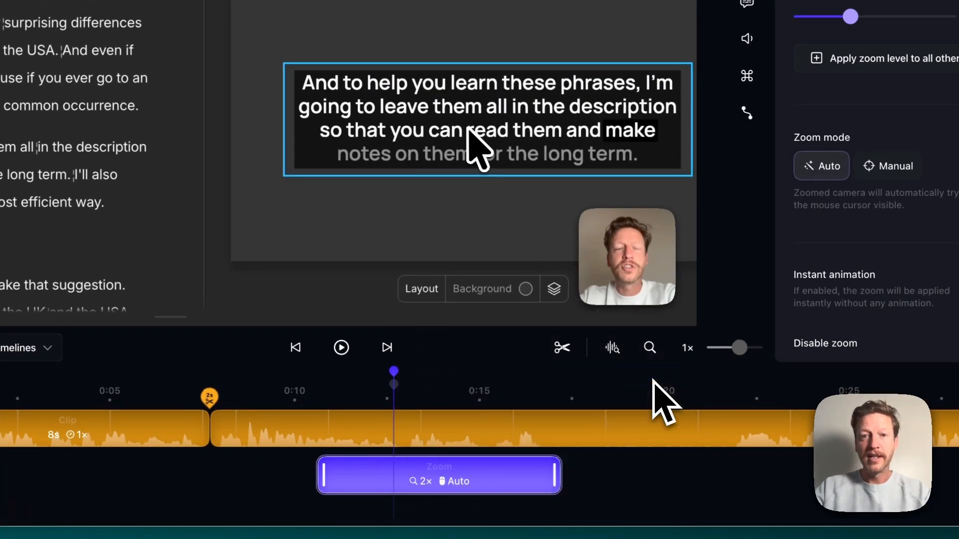
pyautogui.click(308, 403)
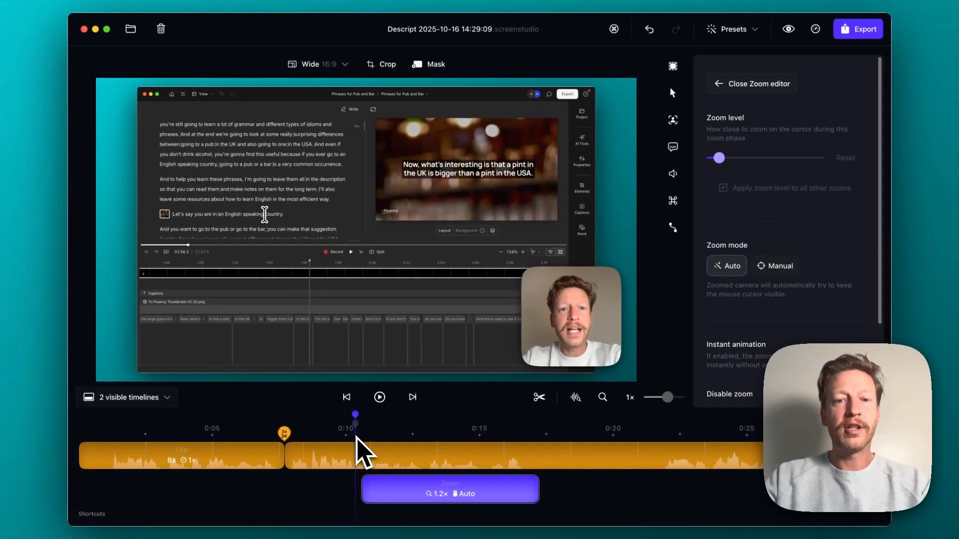
pyautogui.press('space')
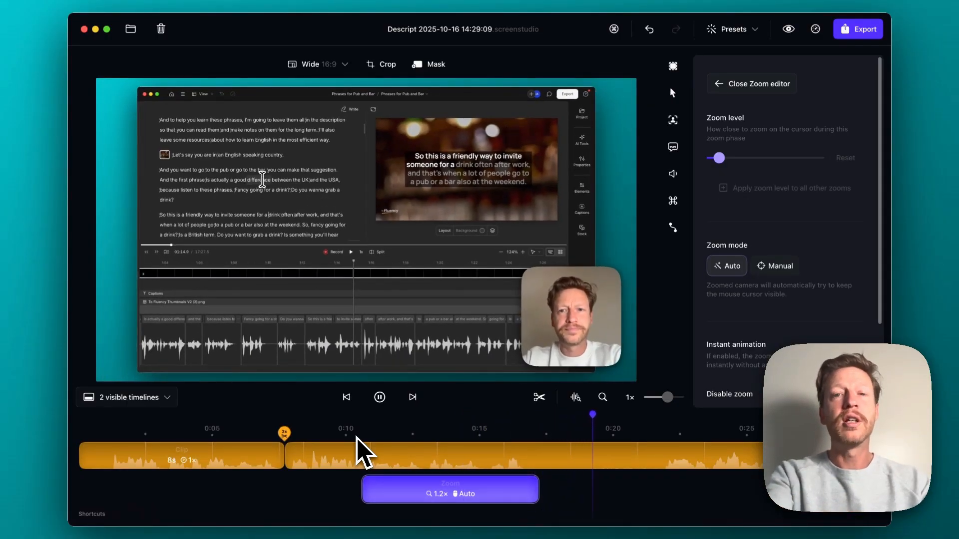
pyautogui.press('space')
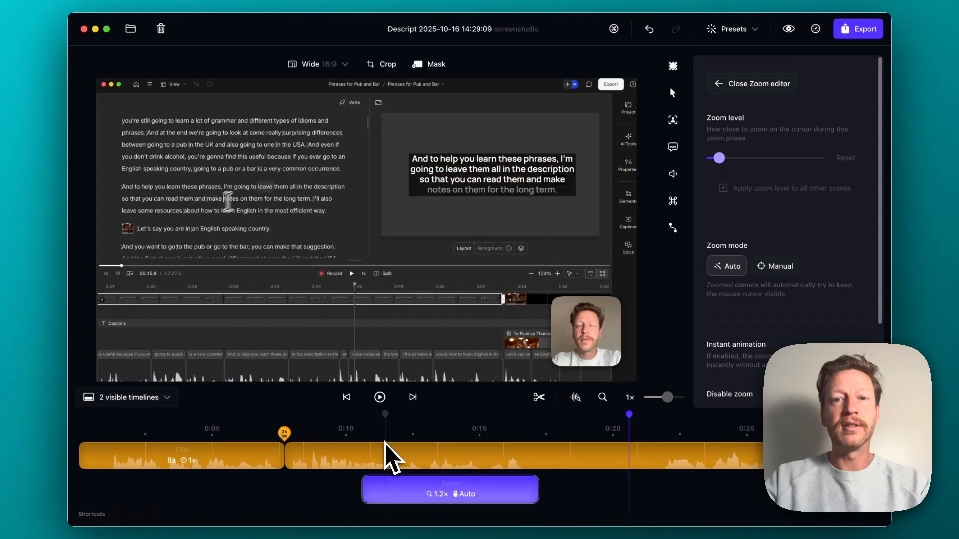
# Step: Set the level of the zoom segment at 1:55 to 1.4 and apply it to all other zooms
pyautogui.click(375, 452)
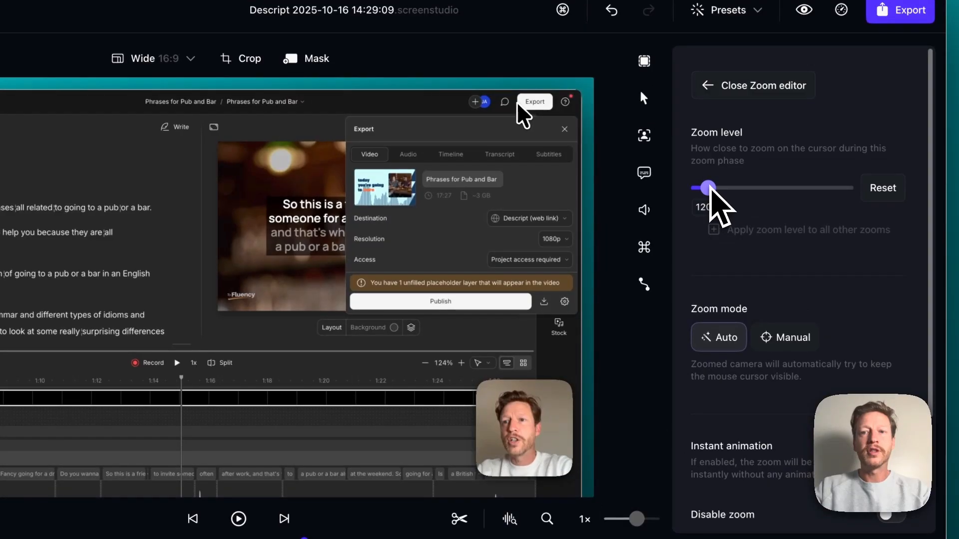
pyautogui.moveTo(719, 158); pyautogui.dragTo(724, 158)
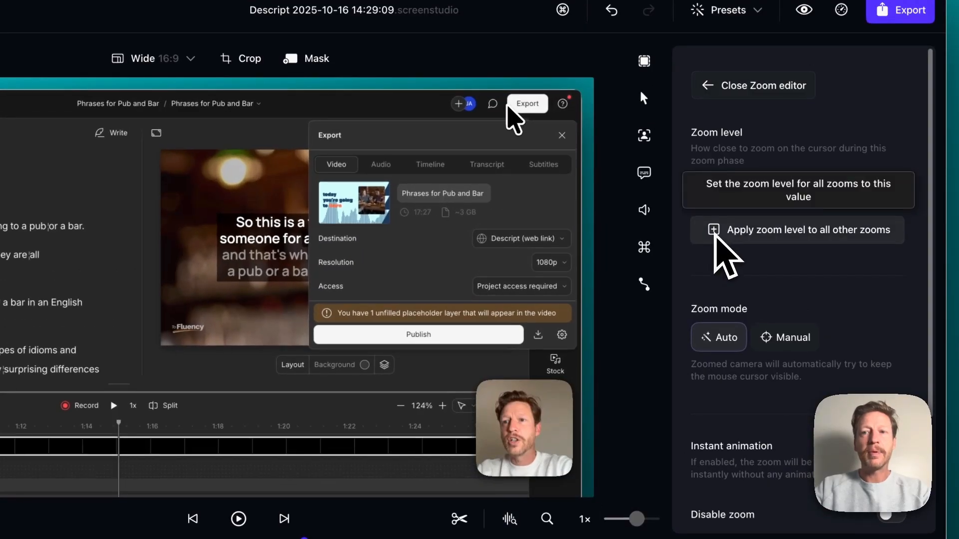
pyautogui.click(714, 231)
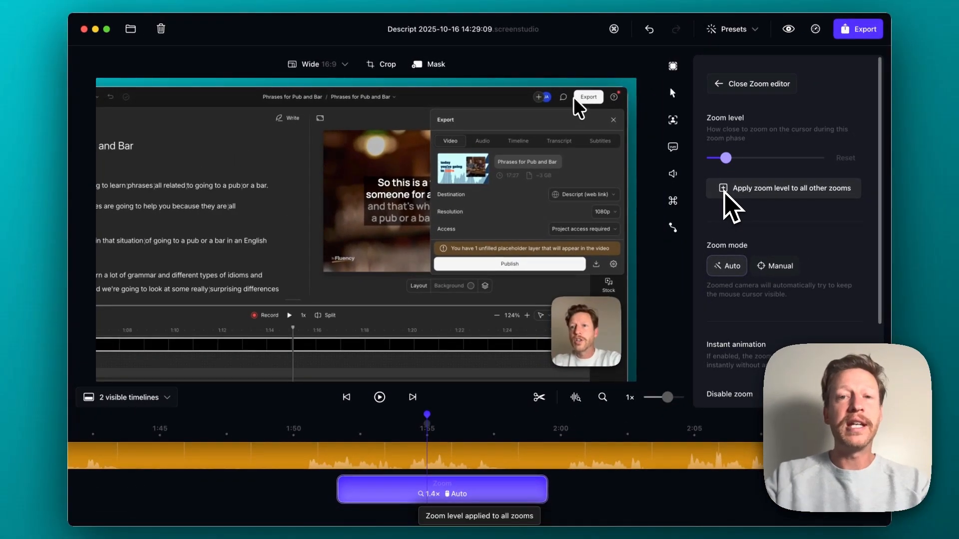
# Step: Try the Manual zoom mode with the focus point at the recording's upper-right corner, and return to Auto
pyautogui.scroll(-3, 800, 225)
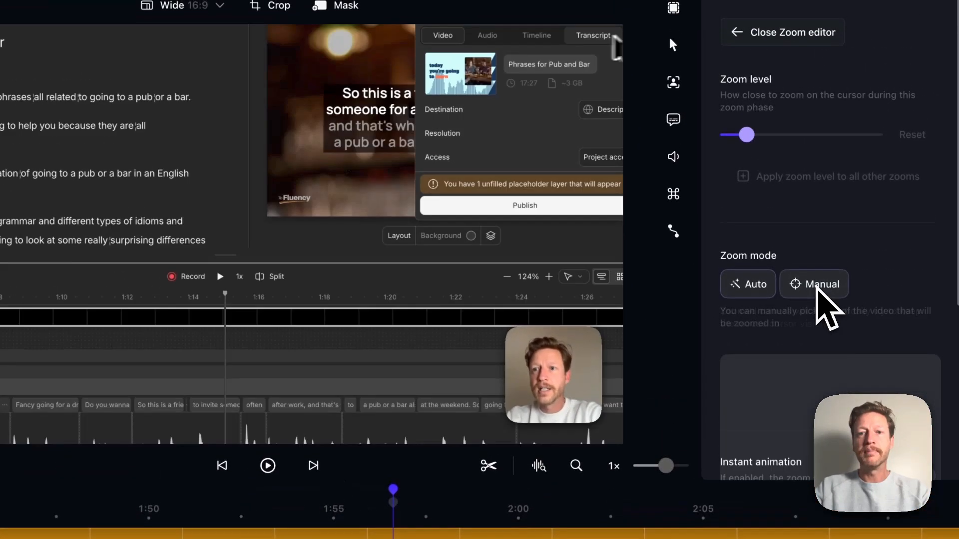
pyautogui.click(822, 181)
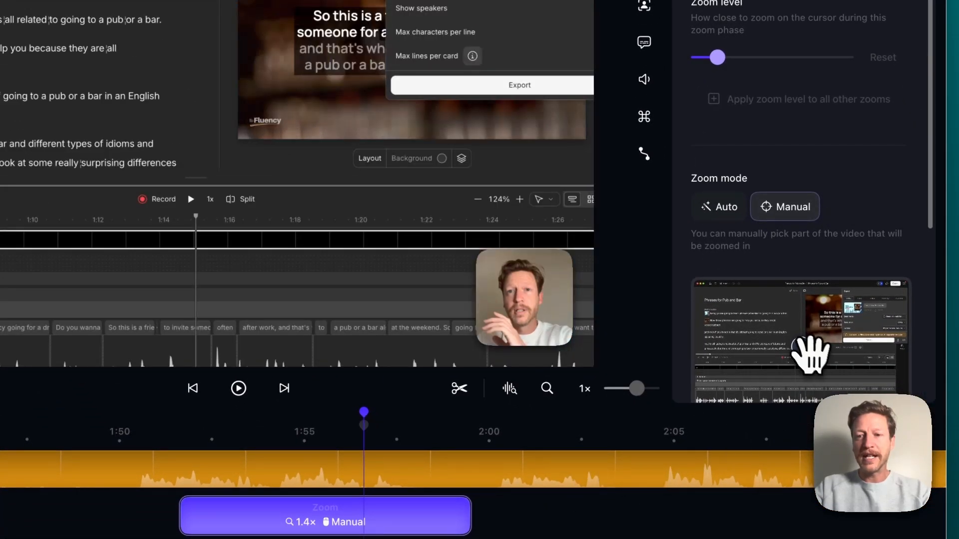
pyautogui.moveTo(798, 347); pyautogui.dragTo(865, 315)
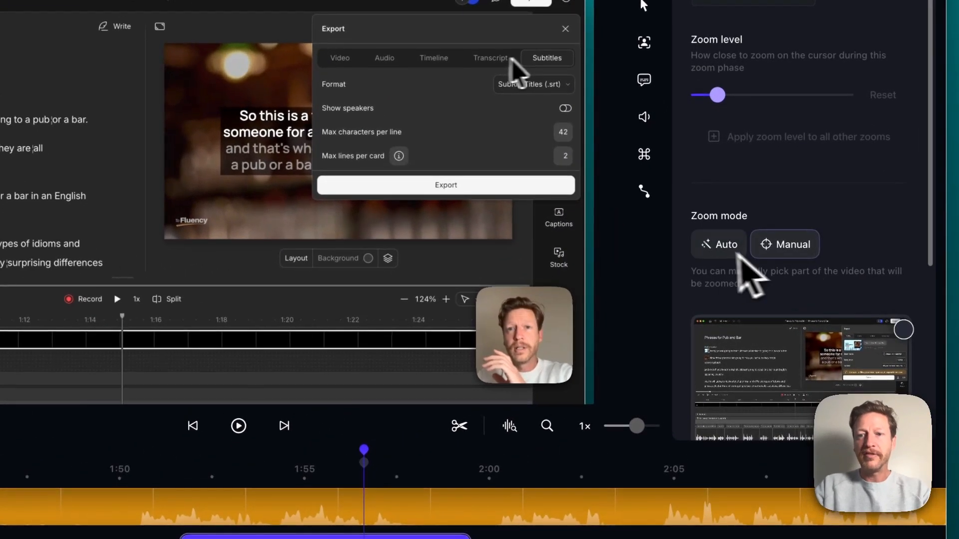
pyautogui.click(726, 269)
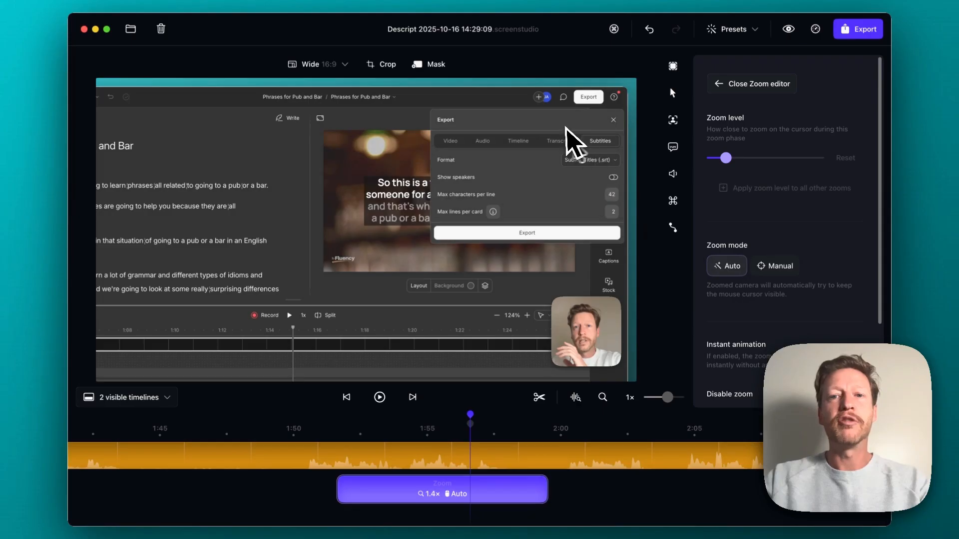
# Step: Open the cursor settings, place the playhead just before 1:50 and apply the Jazqueue preset to the project
pyautogui.click(673, 93)
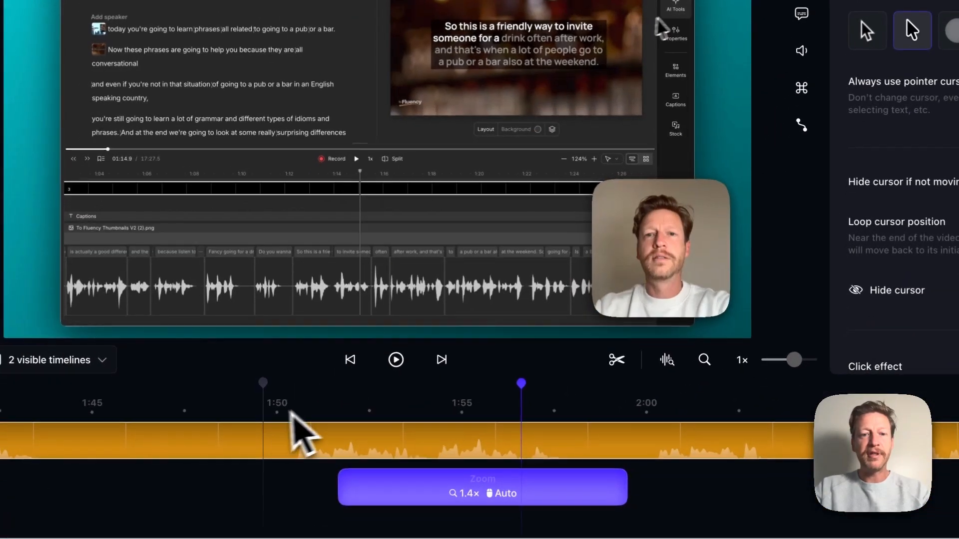
pyautogui.click(263, 424)
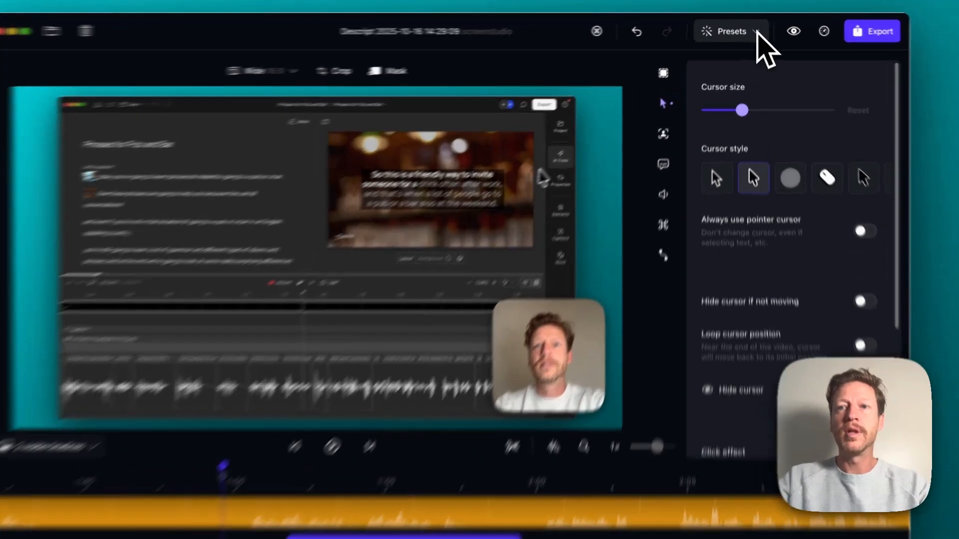
pyautogui.click(755, 29)
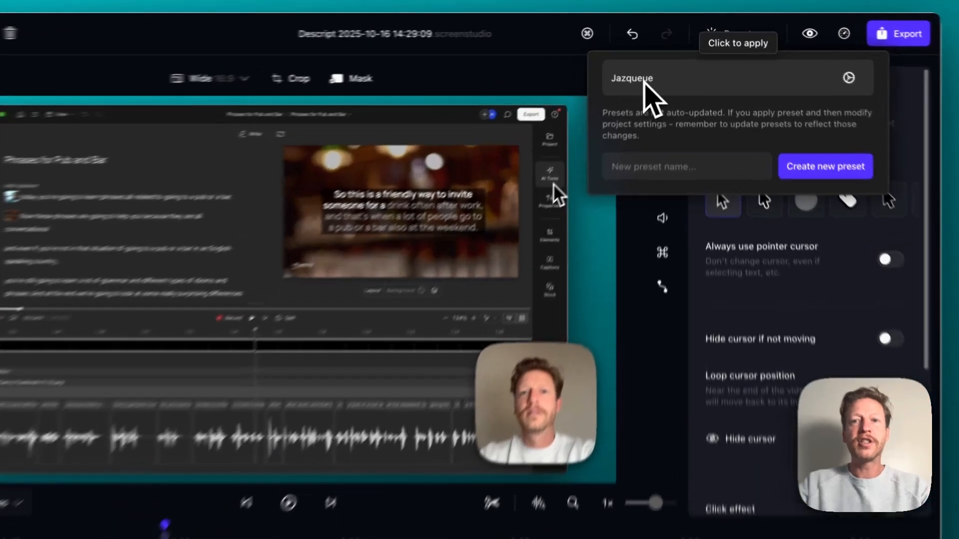
pyautogui.click(645, 81)
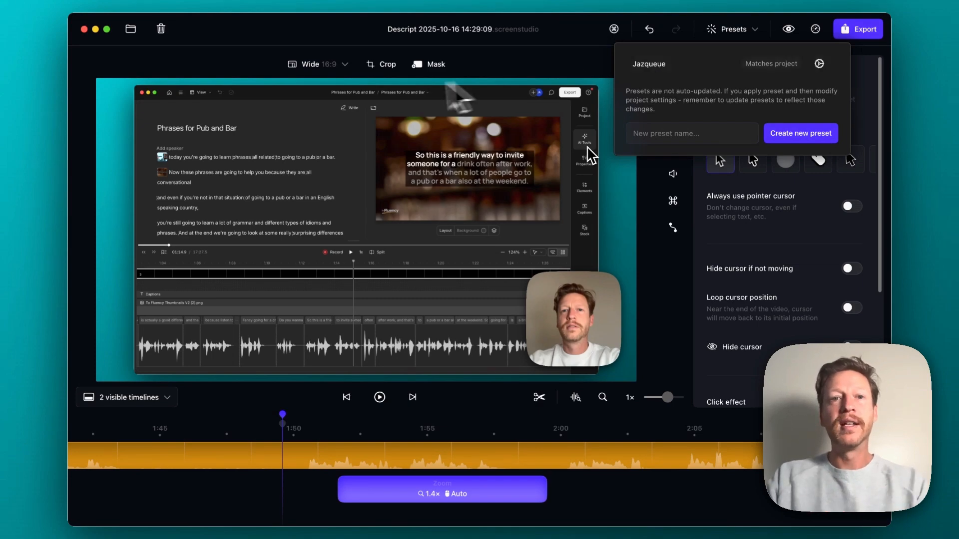
# Step: Open the export settings for the project, set the resolution to 1080p and check the available frame rates
pyautogui.click(319, 65)
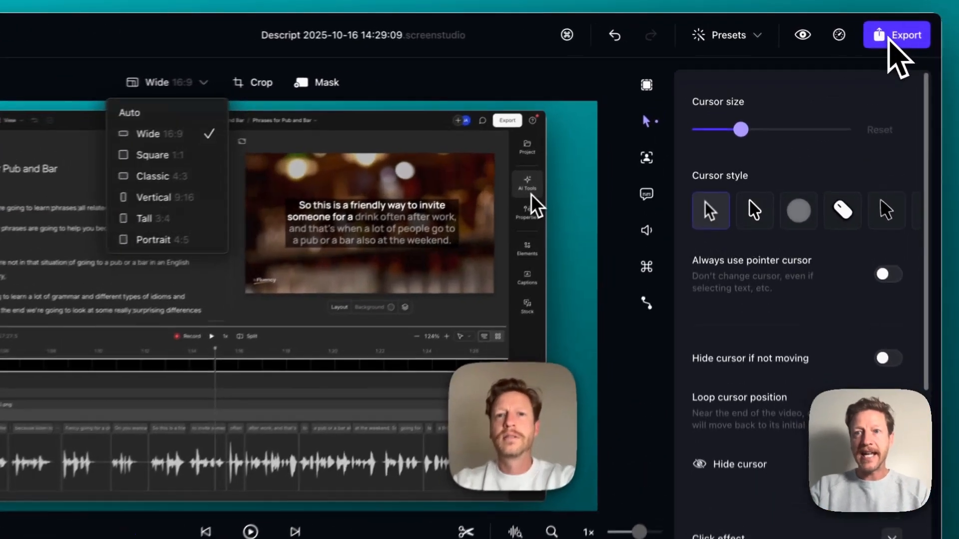
pyautogui.click(853, 33)
pyautogui.click(853, 33)
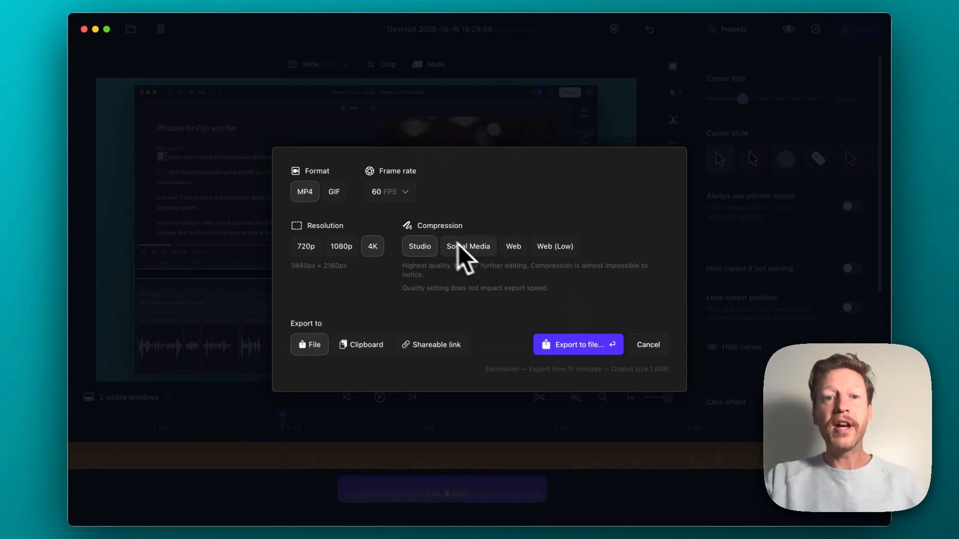
pyautogui.click(342, 247)
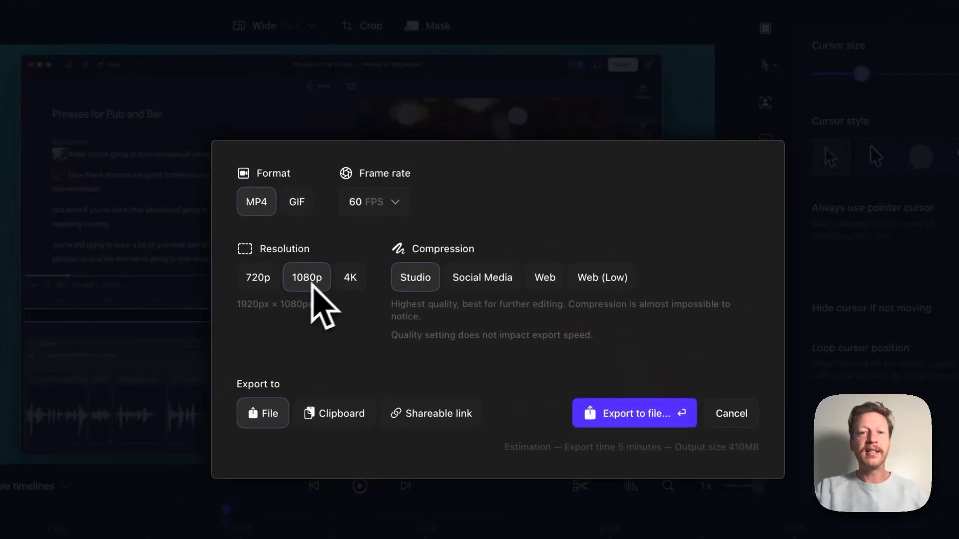
pyautogui.click(395, 202)
pyautogui.click(522, 195)
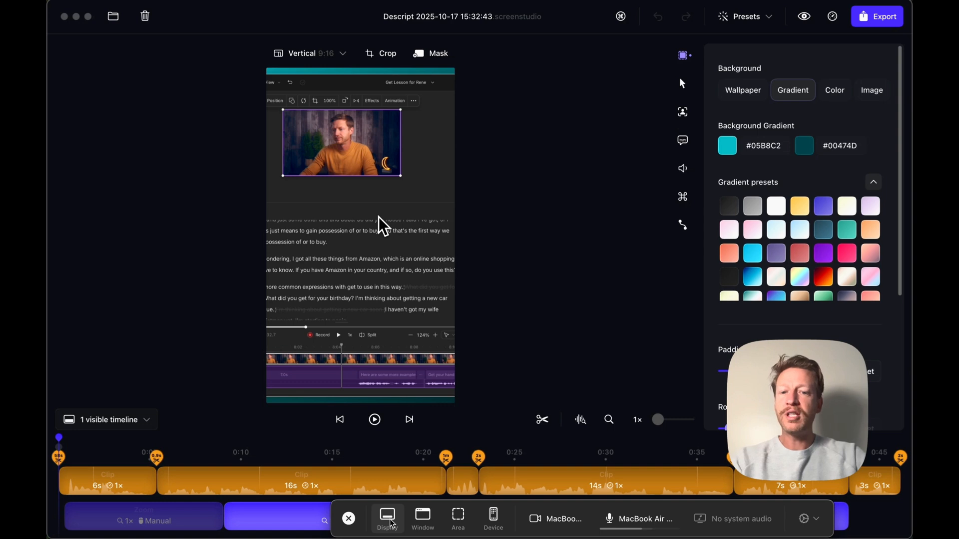
# Step: Examine the connected device choices and the camera source choices in the recording controls
pyautogui.click(501, 519)
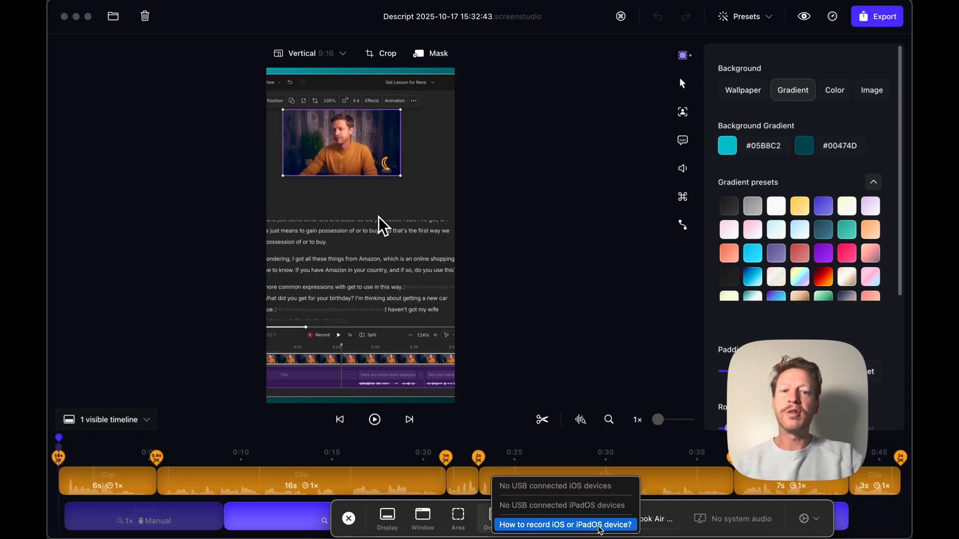
pyautogui.click(493, 517)
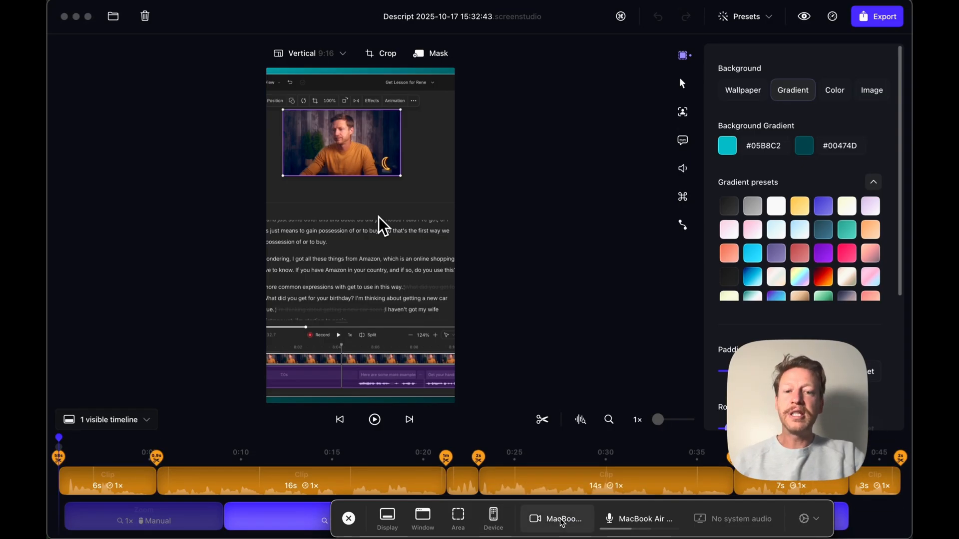
pyautogui.click(558, 522)
pyautogui.click(584, 519)
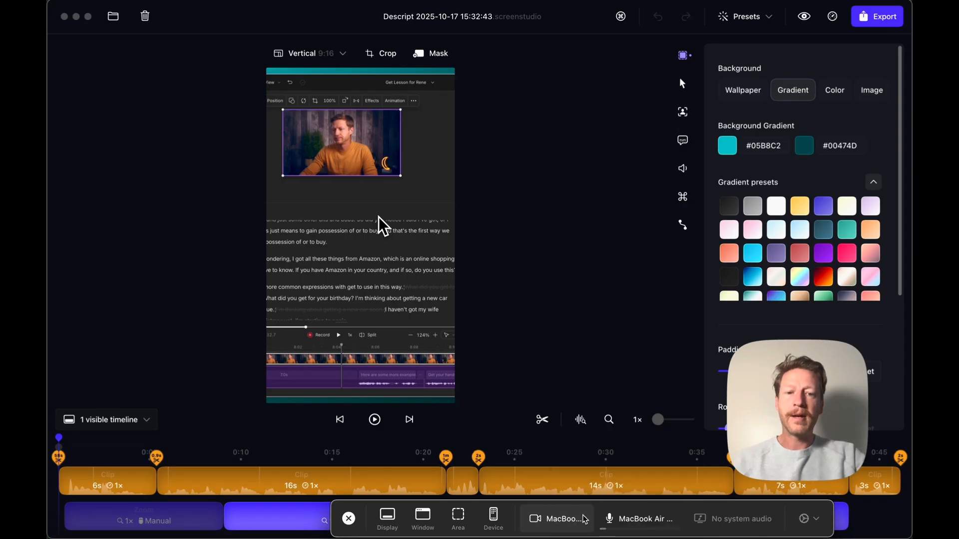